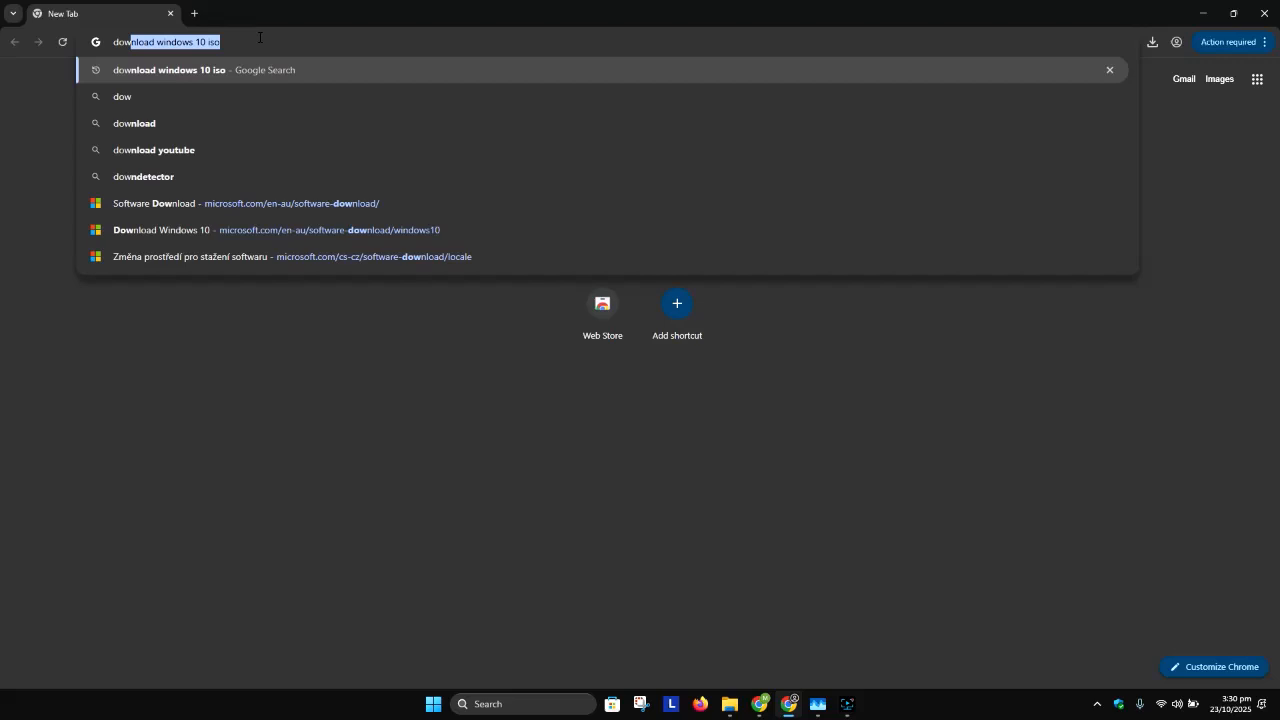
Search the web for "download windows 11 iso" and open Microsoft's Windows 11 download result
{"action": "left_click", "coordinate": [255, 39]}
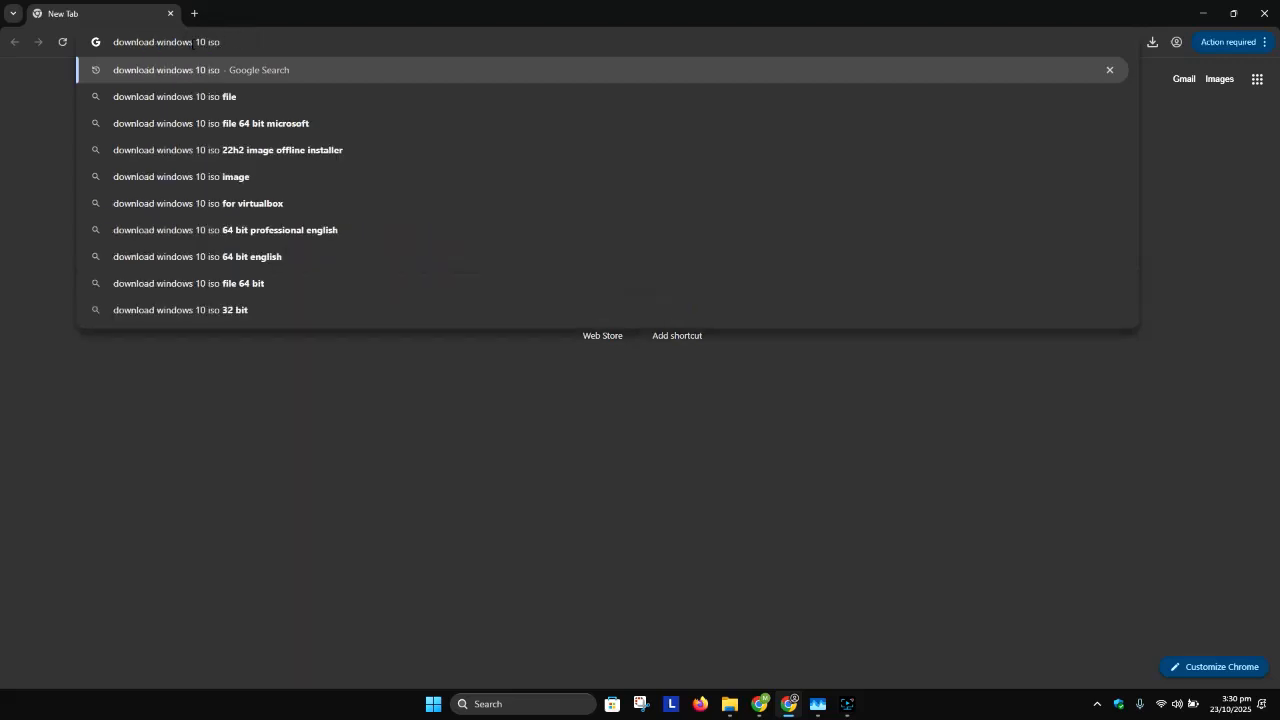
{"action": "left_click", "coordinate": [207, 42]}
{"action": "key", "text": "BackSpace"}
{"action": "type", "text": "1"}
{"action": "key", "text": "Return"}
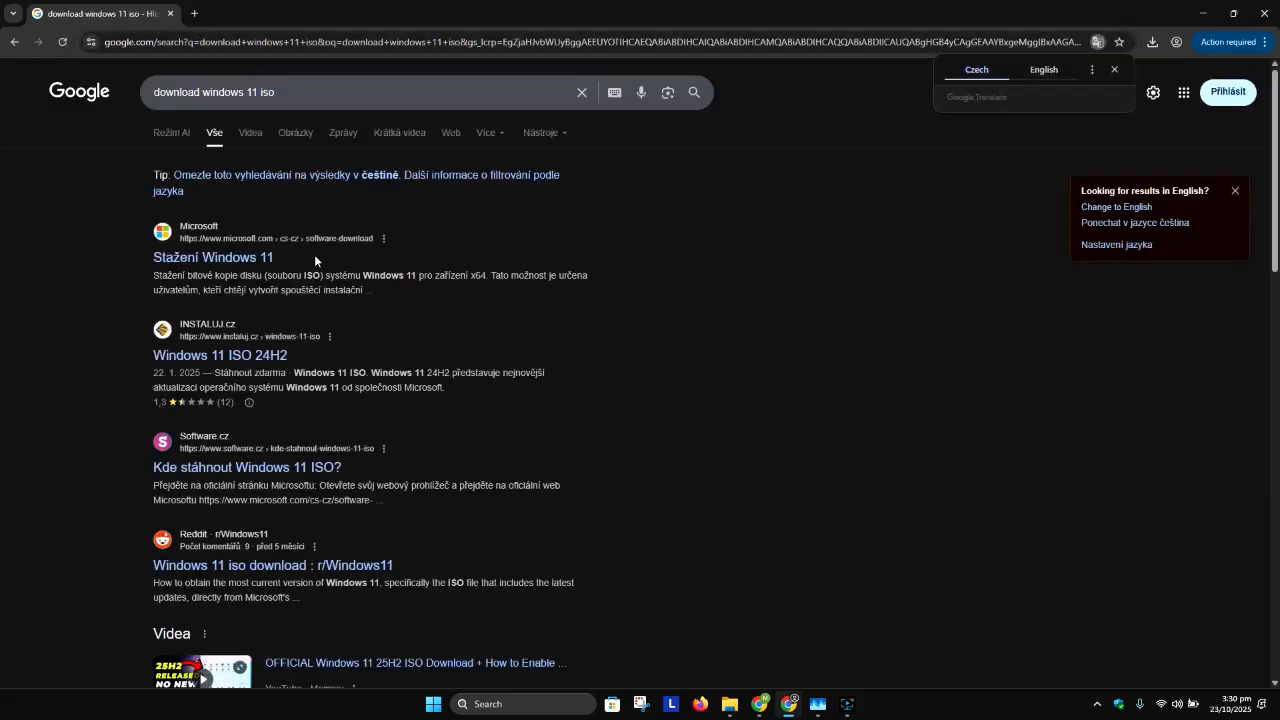
{"action": "left_click", "coordinate": [213, 260]}
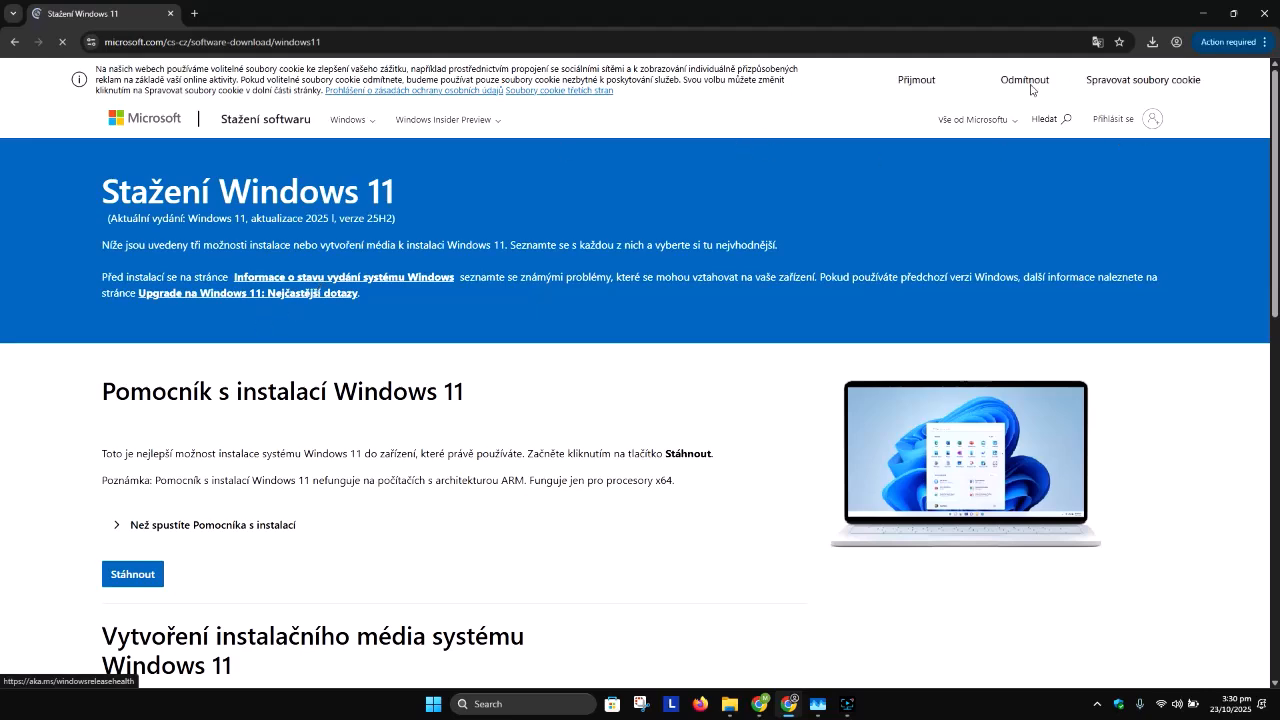
Switch the Microsoft download site's region and language to Australia - English
{"action": "scroll", "coordinate": [929, 267], "scroll_direction": "down", "scroll_amount": 15}
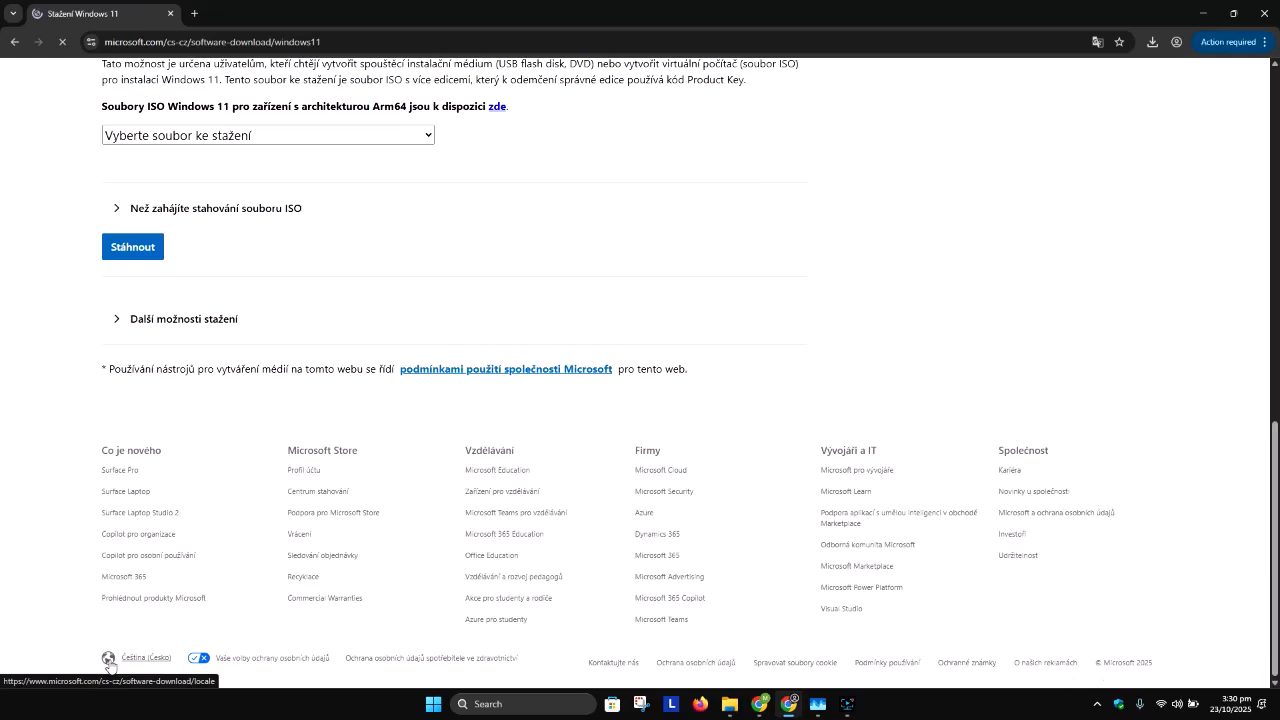
{"action": "left_click", "coordinate": [137, 662]}
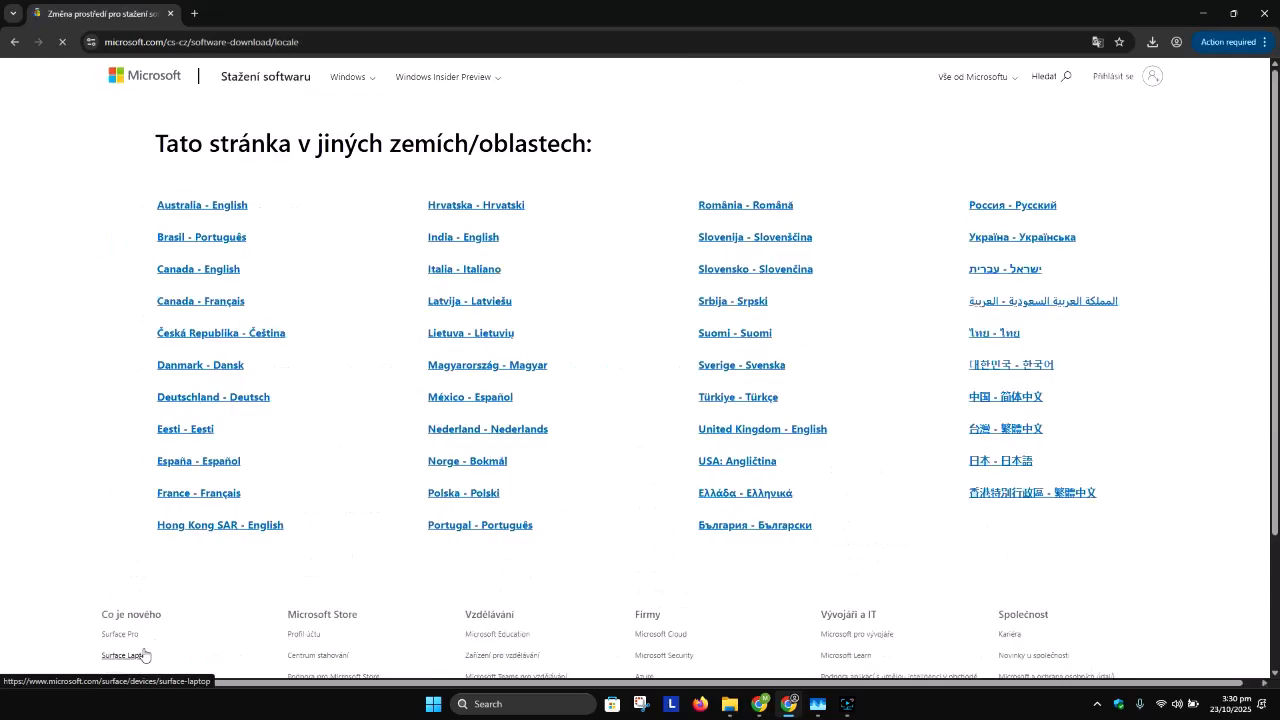
{"action": "left_click", "coordinate": [219, 265]}
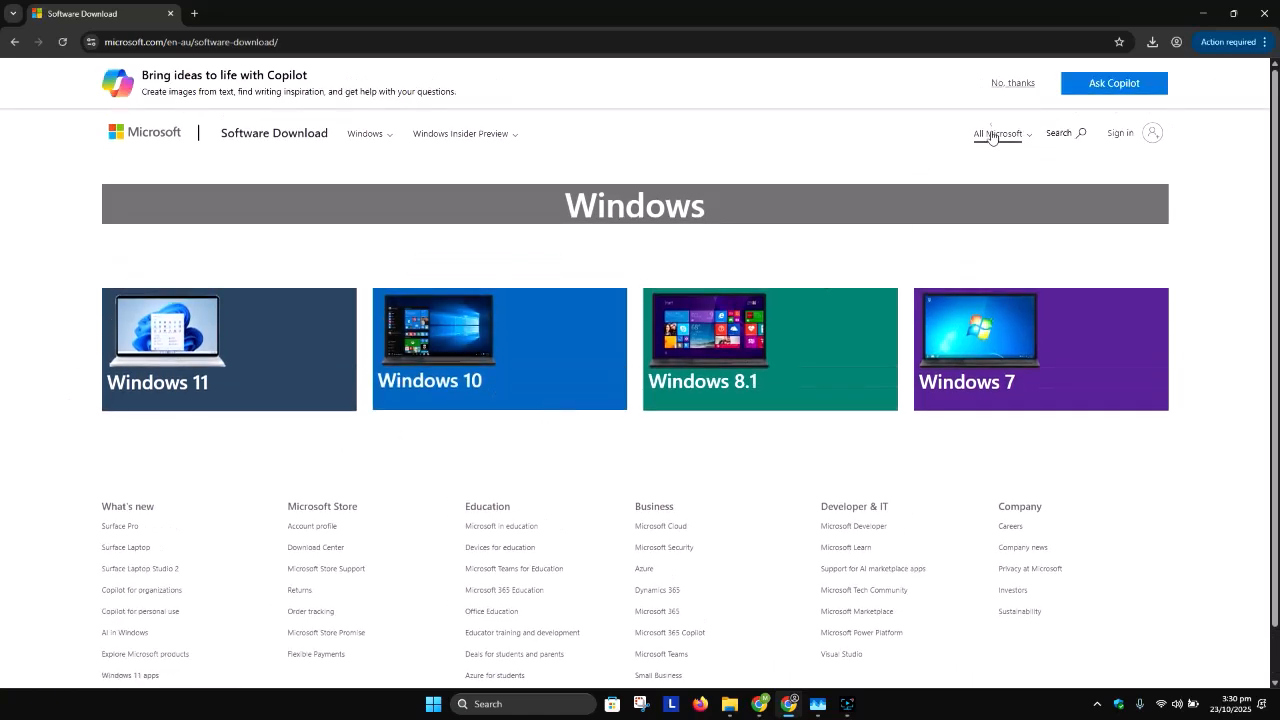
Open the Windows 11 download page and choose Windows 11 (multi-edition ISO for x64 devices) as the disk image
{"action": "left_click", "coordinate": [1013, 84]}
{"action": "left_click", "coordinate": [261, 291]}
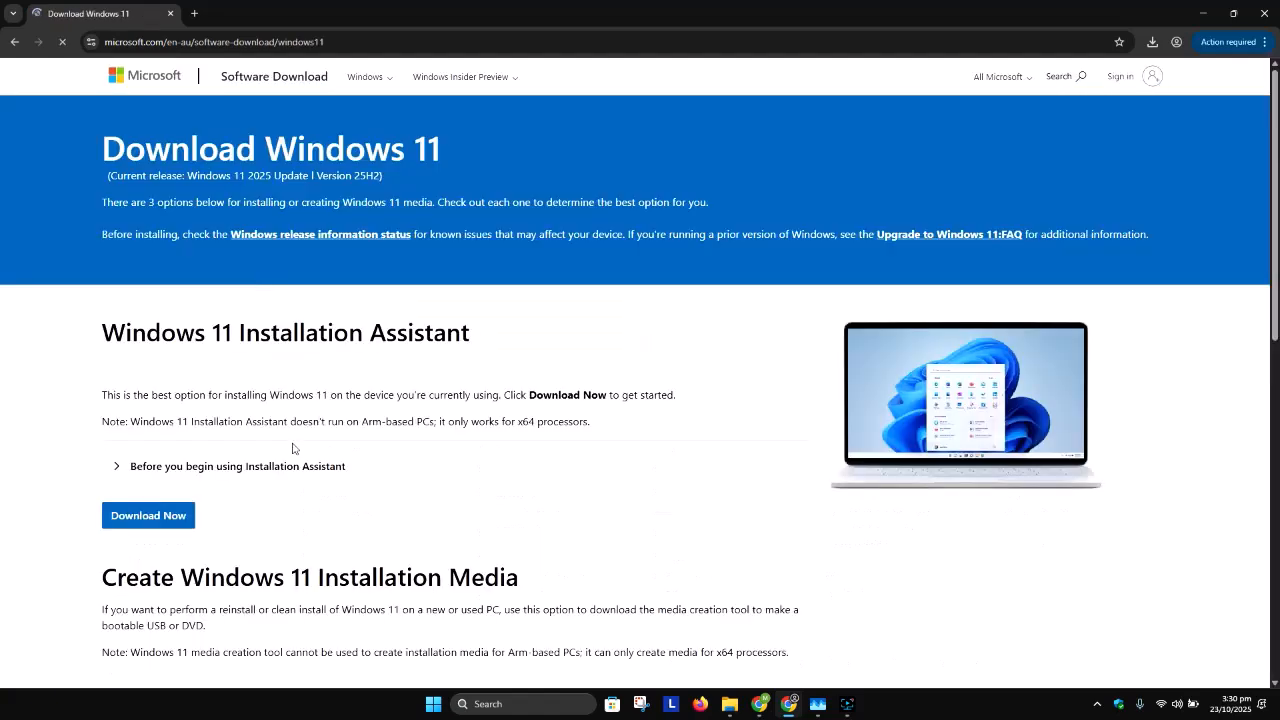
{"action": "scroll", "coordinate": [292, 445], "scroll_direction": "down", "scroll_amount": 2}
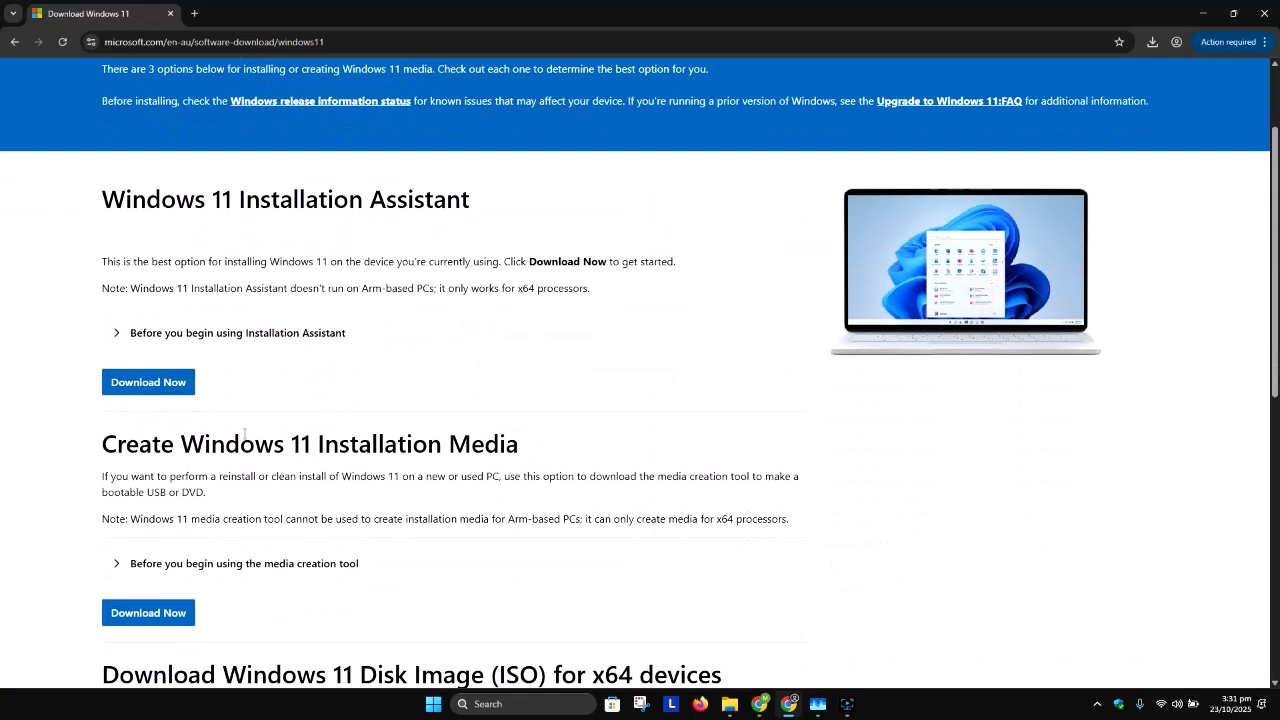
{"action": "scroll", "coordinate": [226, 430], "scroll_direction": "down", "scroll_amount": 5}
{"action": "left_click", "coordinate": [261, 449]}
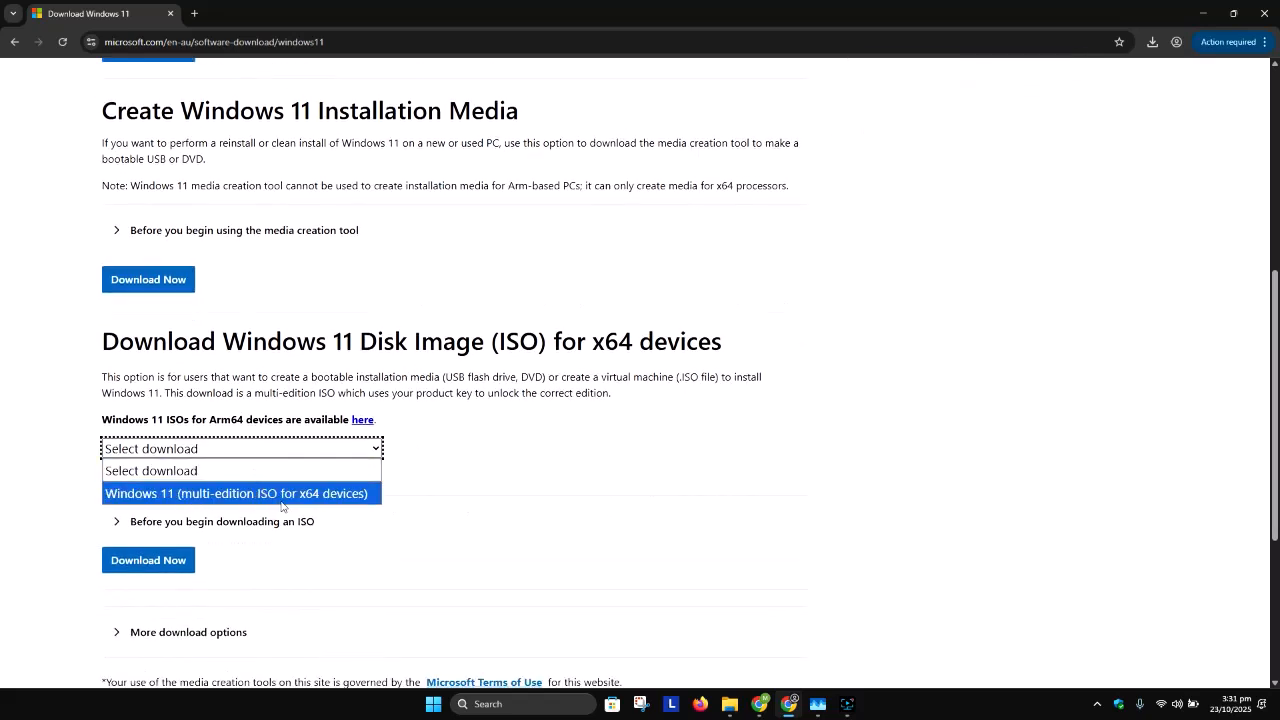
{"action": "left_click", "coordinate": [328, 497]}
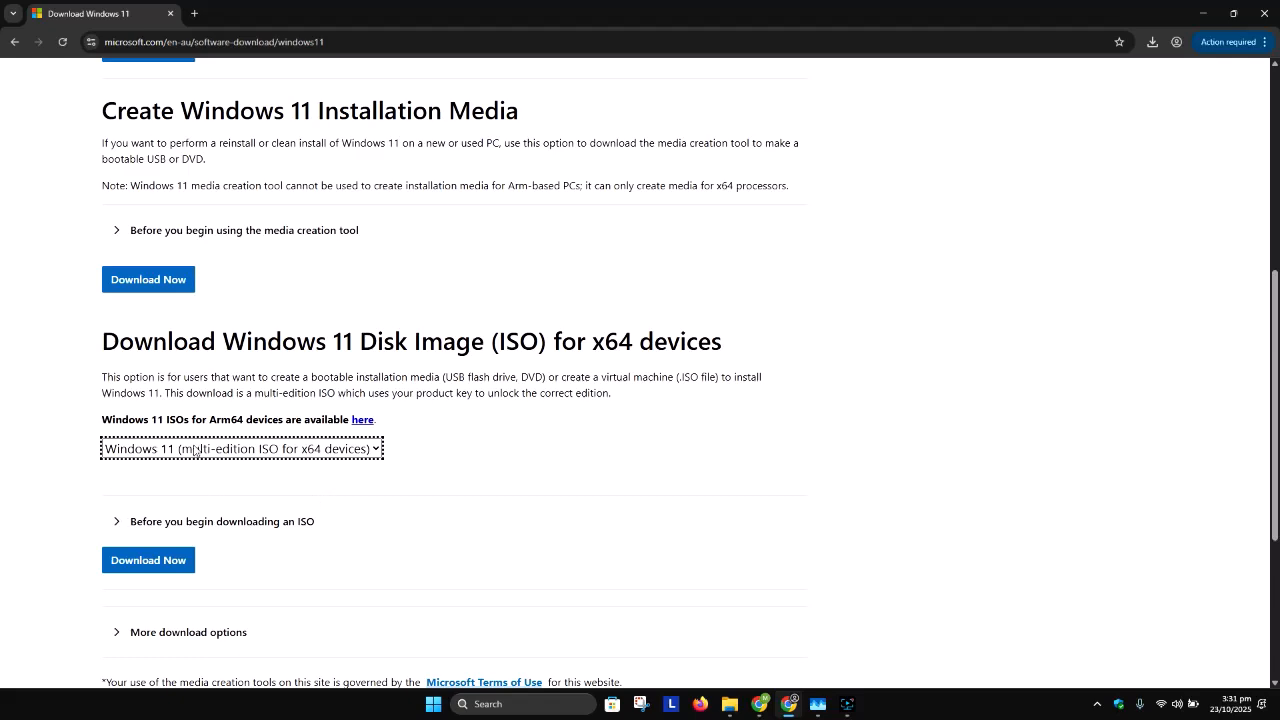
Download the media creation tool from the Create Windows 11 Installation Media section
{"action": "scroll", "coordinate": [215, 445], "scroll_direction": "up", "scroll_amount": 1}
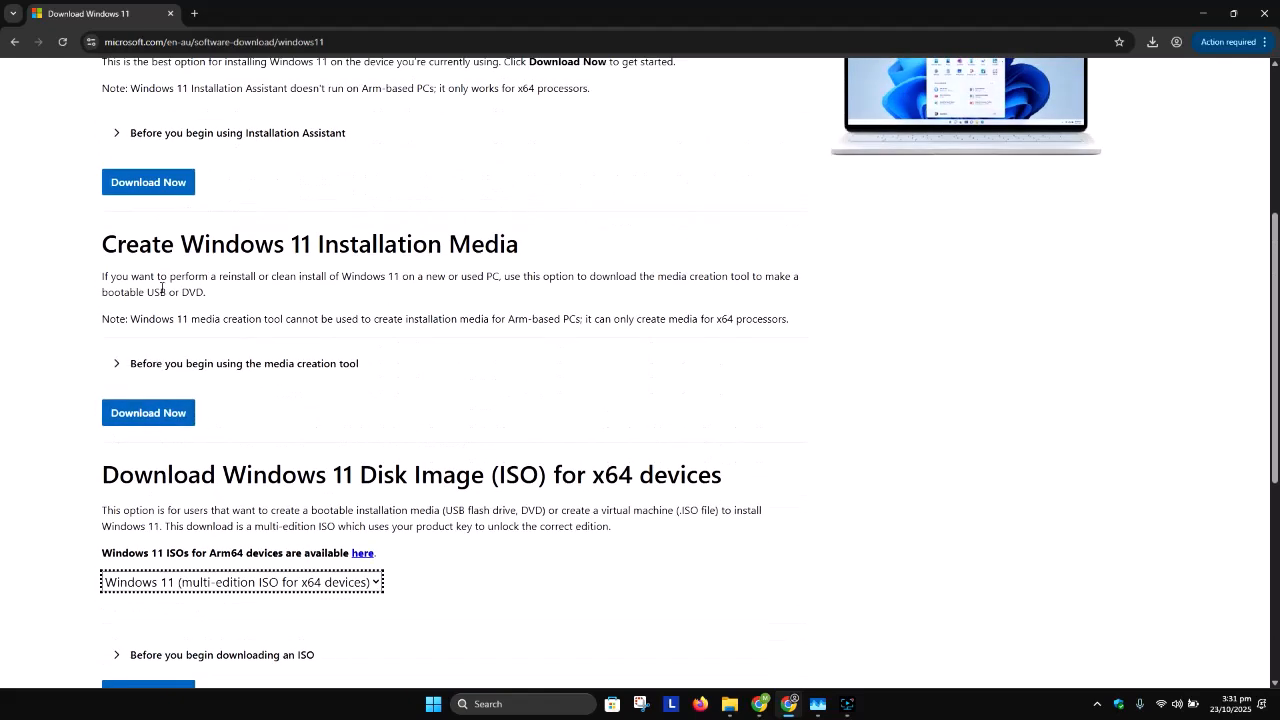
{"action": "left_click_drag", "start_coordinate": [116, 244], "coordinate": [296, 252]}
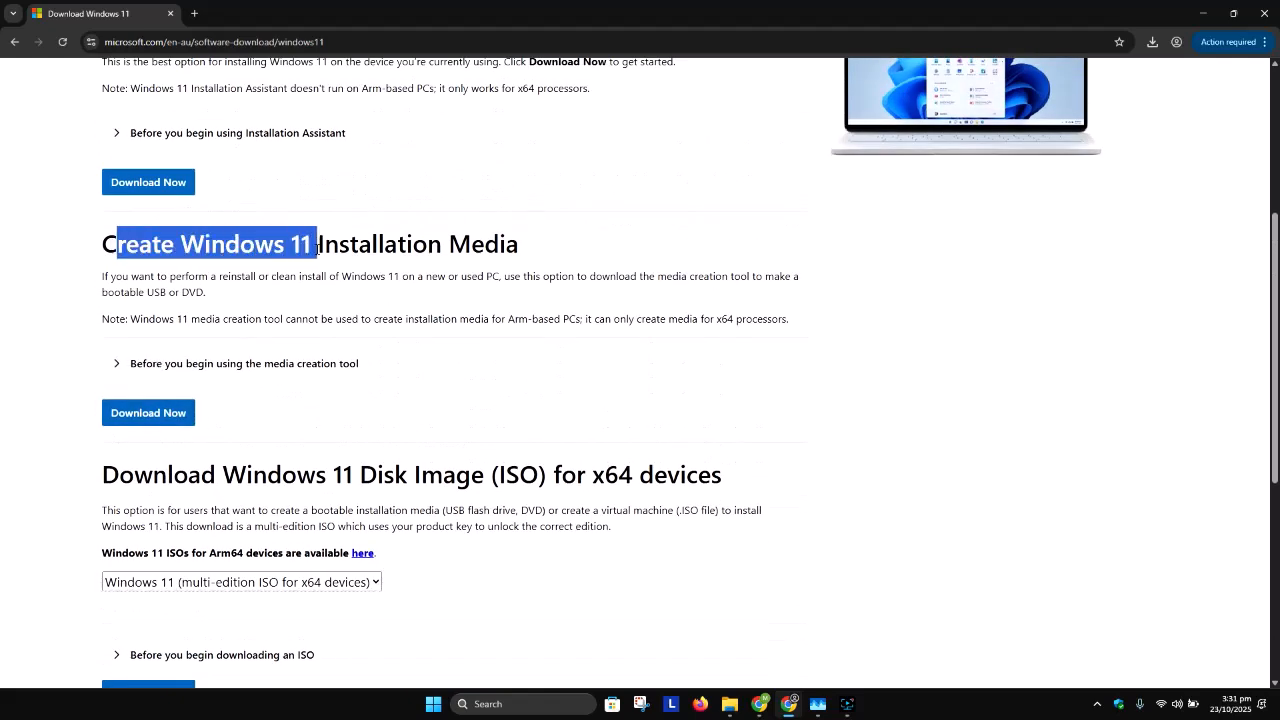
{"action": "scroll", "coordinate": [294, 263], "scroll_direction": "up", "scroll_amount": 1}
{"action": "scroll", "coordinate": [287, 270], "scroll_direction": "down", "scroll_amount": 2}
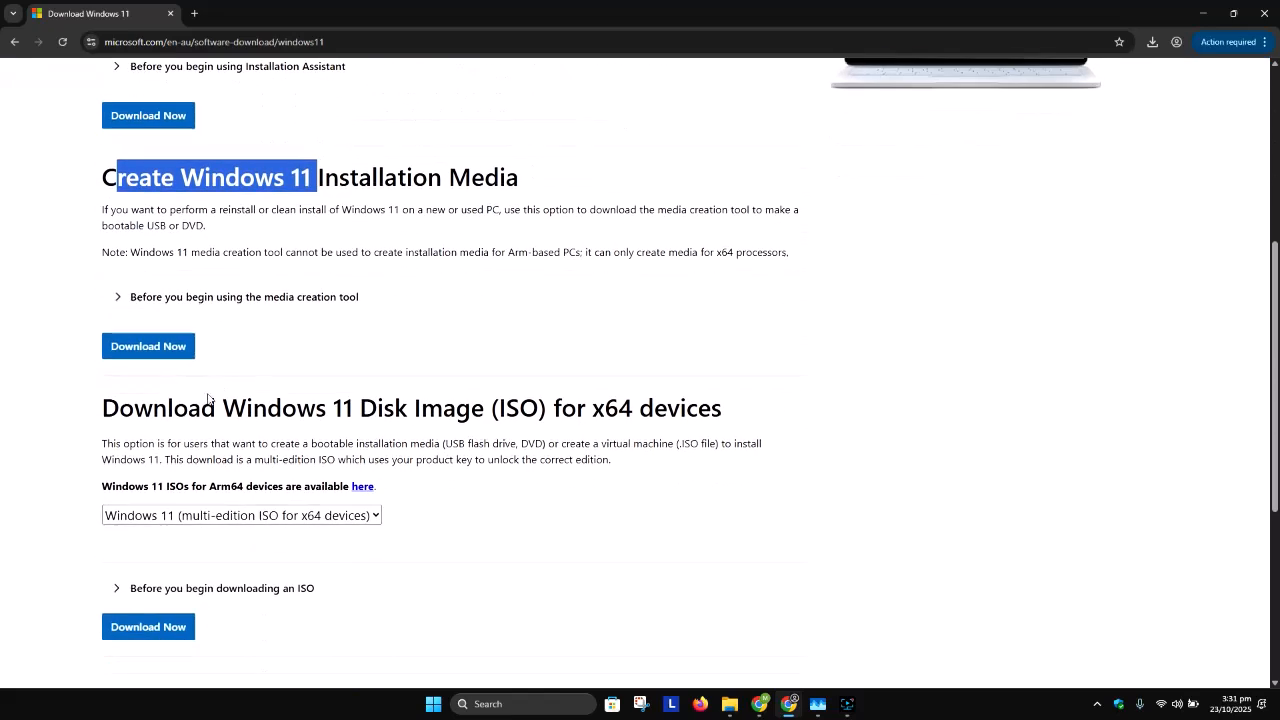
{"action": "left_click", "coordinate": [155, 357]}
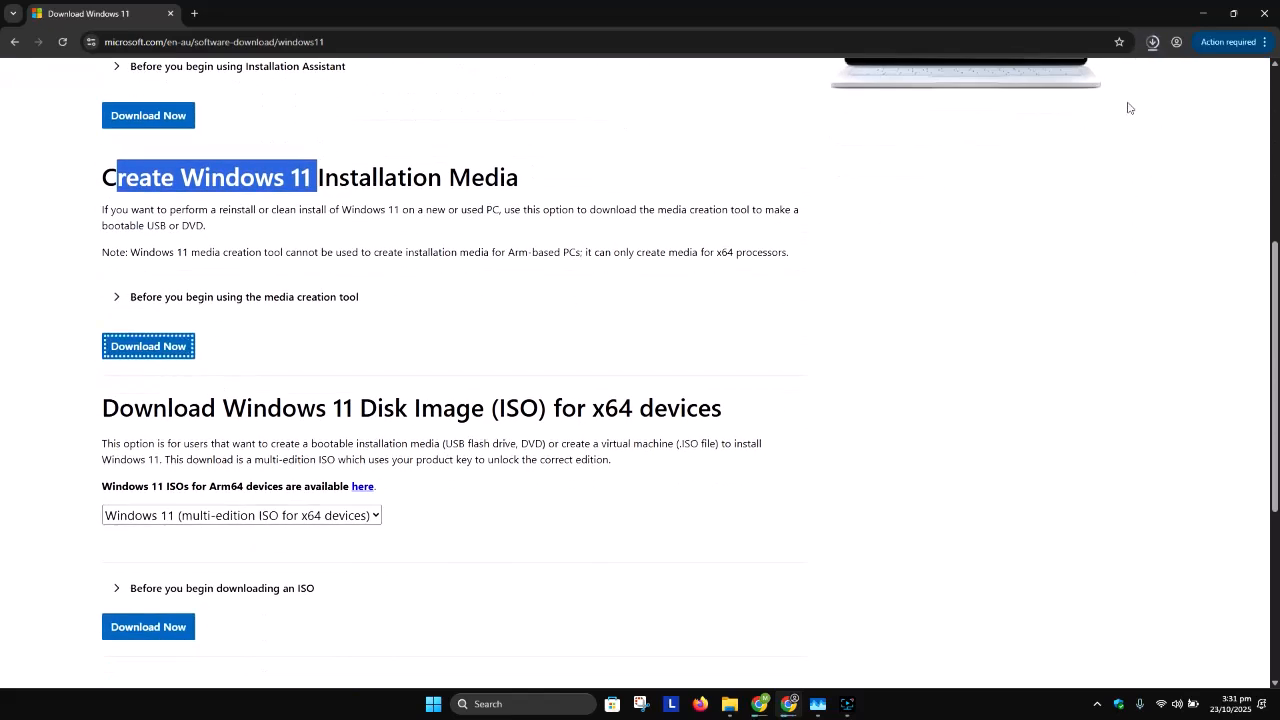
Launch MediaCreationTool.exe from the Downloads folder, and minimize the browser and folder windows
{"action": "left_click", "coordinate": [1152, 42]}
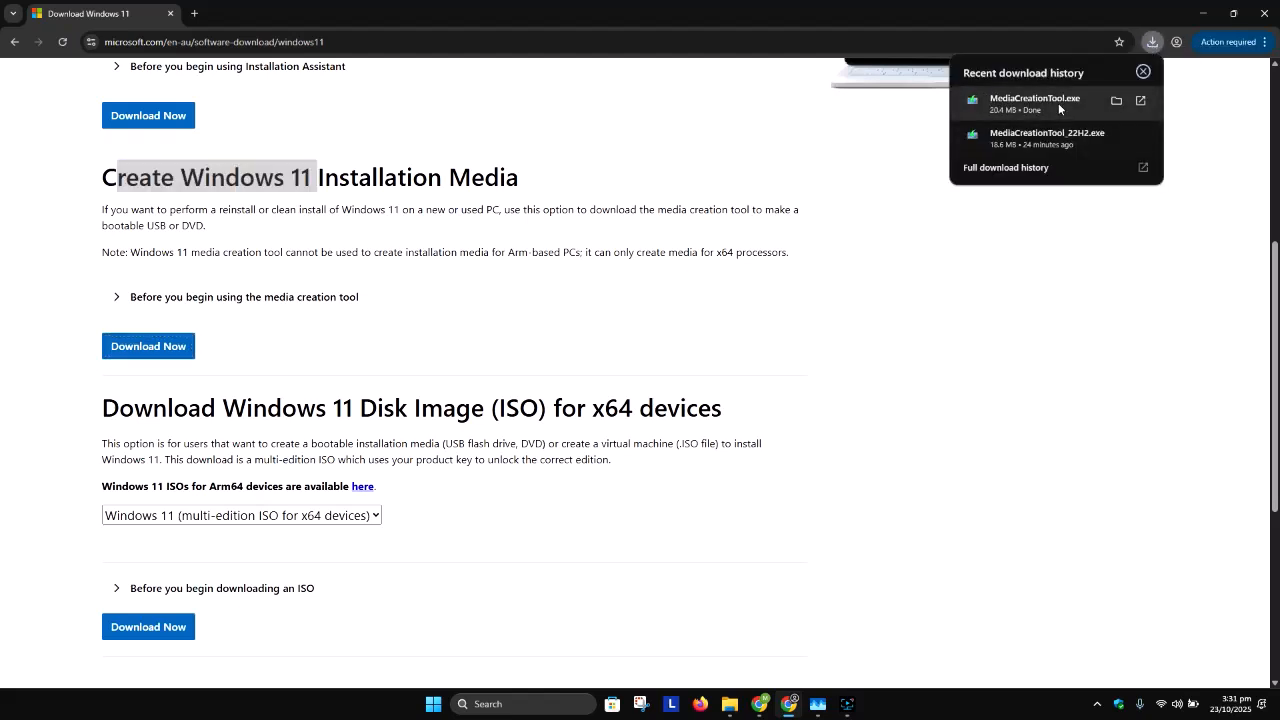
{"action": "left_click", "coordinate": [1116, 101]}
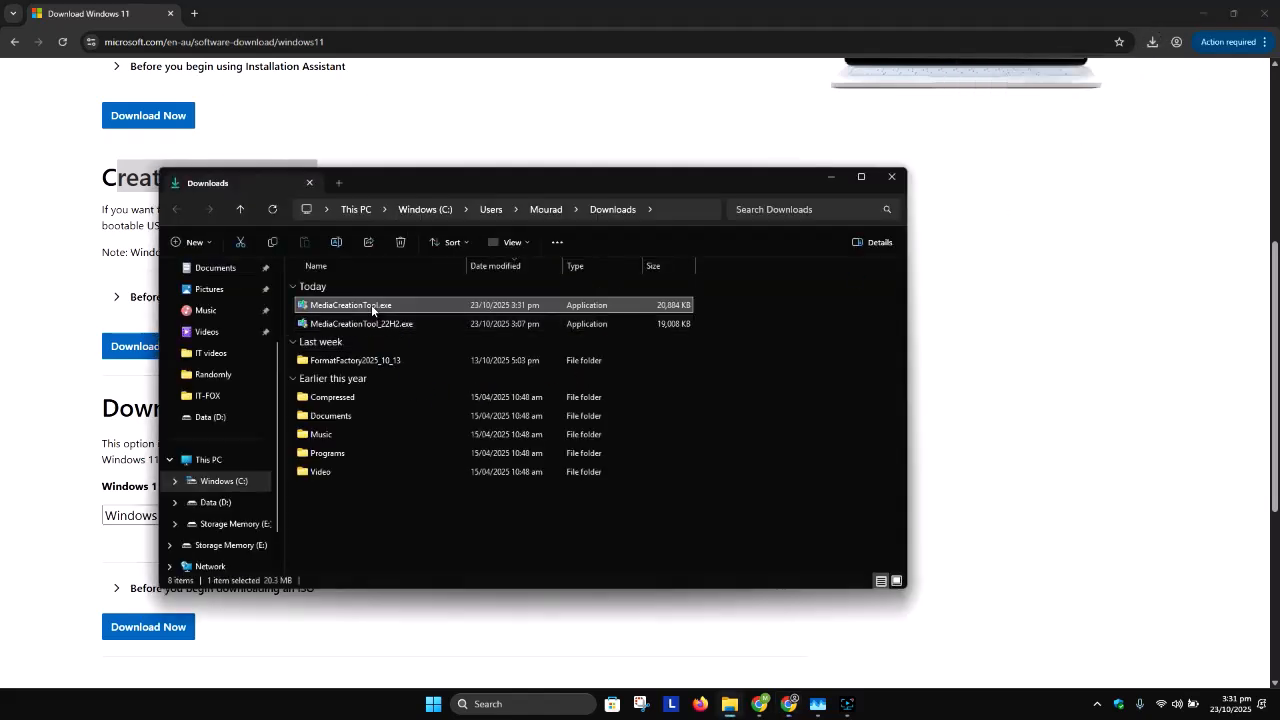
{"action": "double_click", "coordinate": [371, 305]}
{"action": "left_click", "coordinate": [1152, 42]}
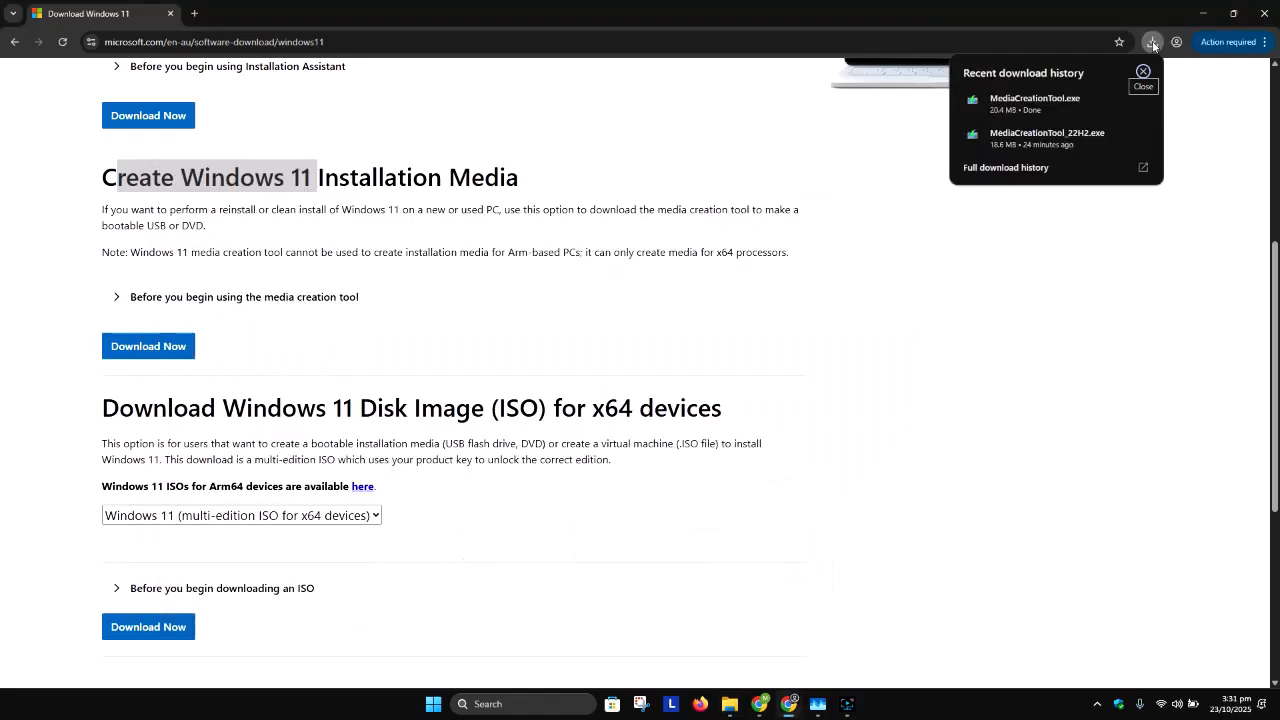
{"action": "left_click", "coordinate": [1203, 14]}
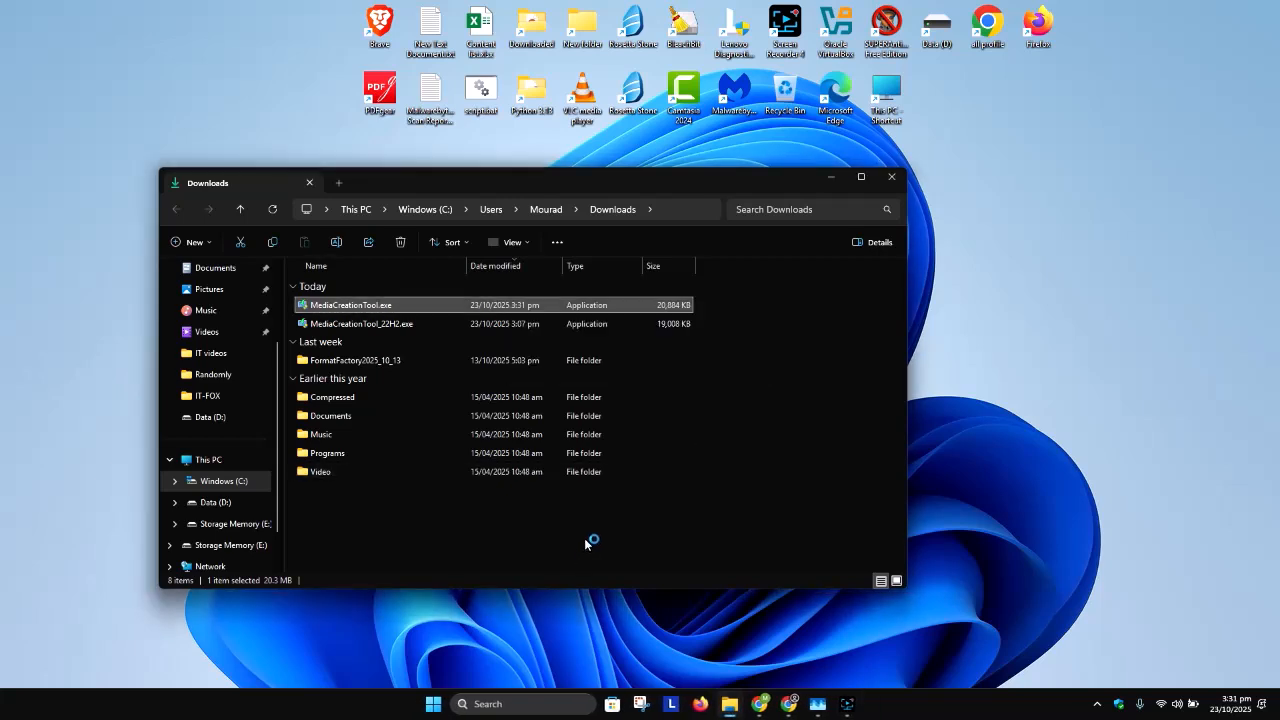
{"action": "left_click", "coordinate": [831, 178]}
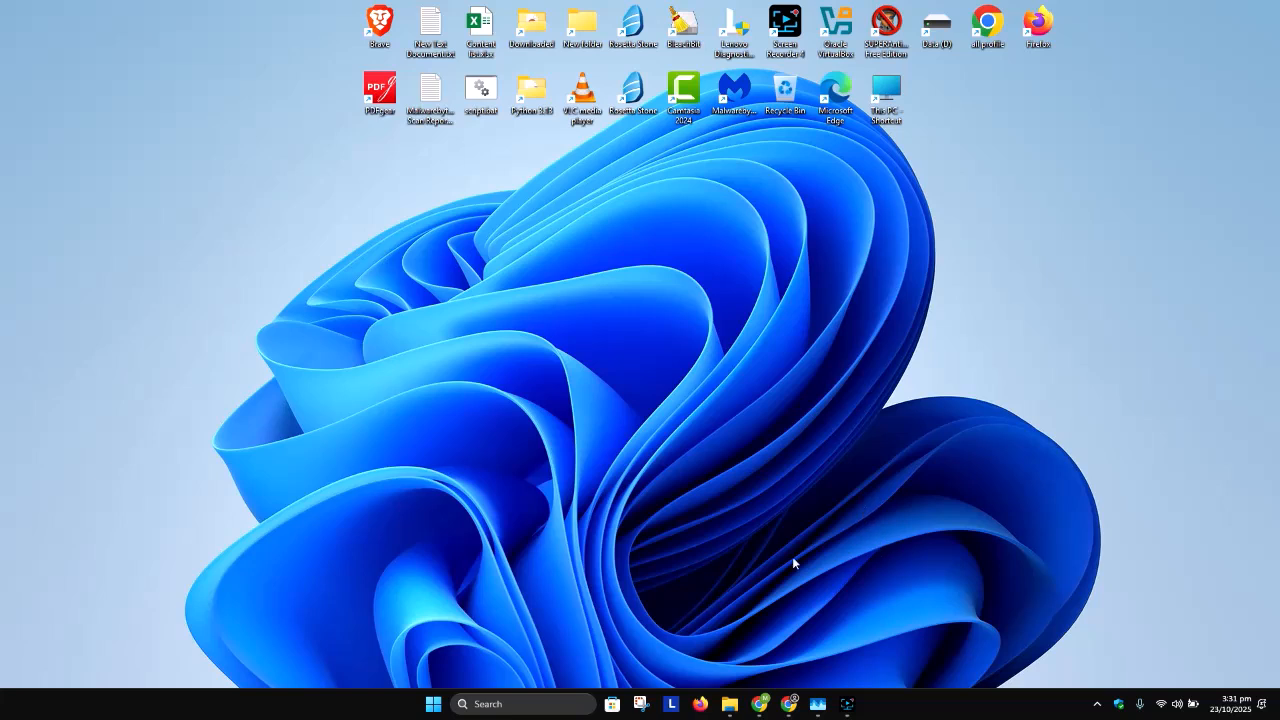
{"action": "left_click", "coordinate": [847, 704]}
{"action": "left_click", "coordinate": [1062, 567]}
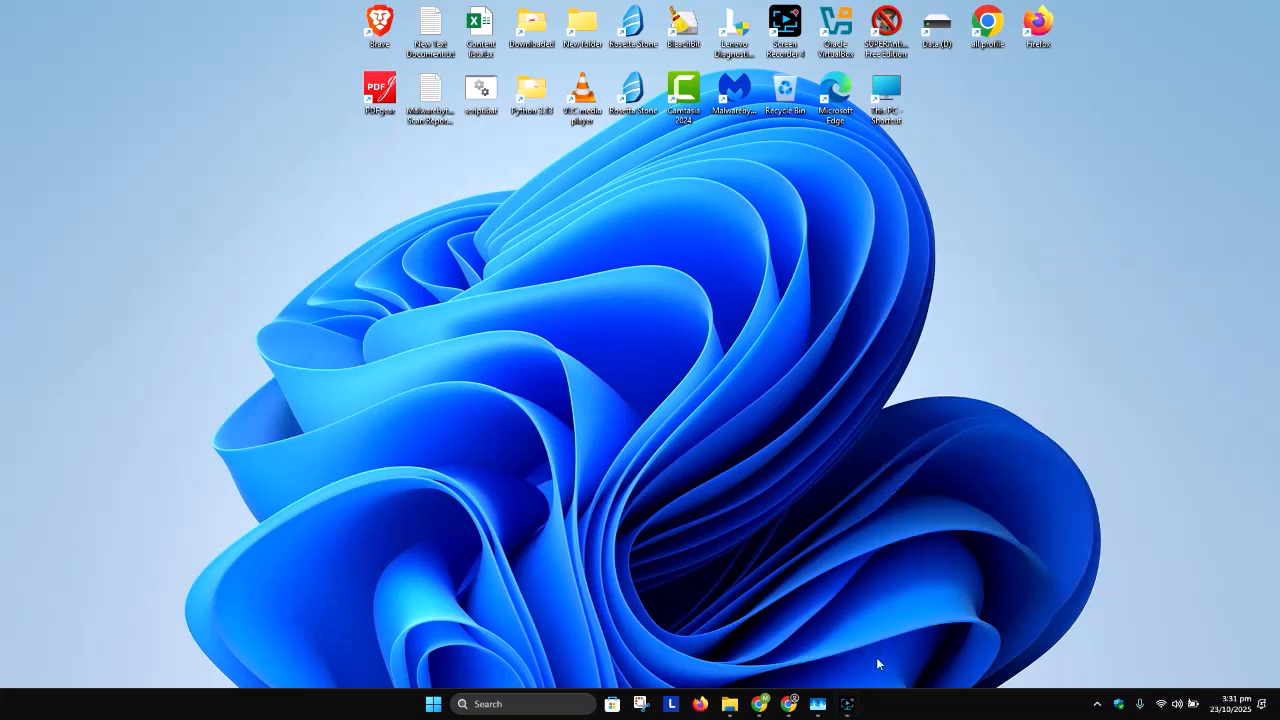
Try to run MediaCreationTool.exe as administrator from the Downloads folder
{"action": "left_click", "coordinate": [789, 703]}
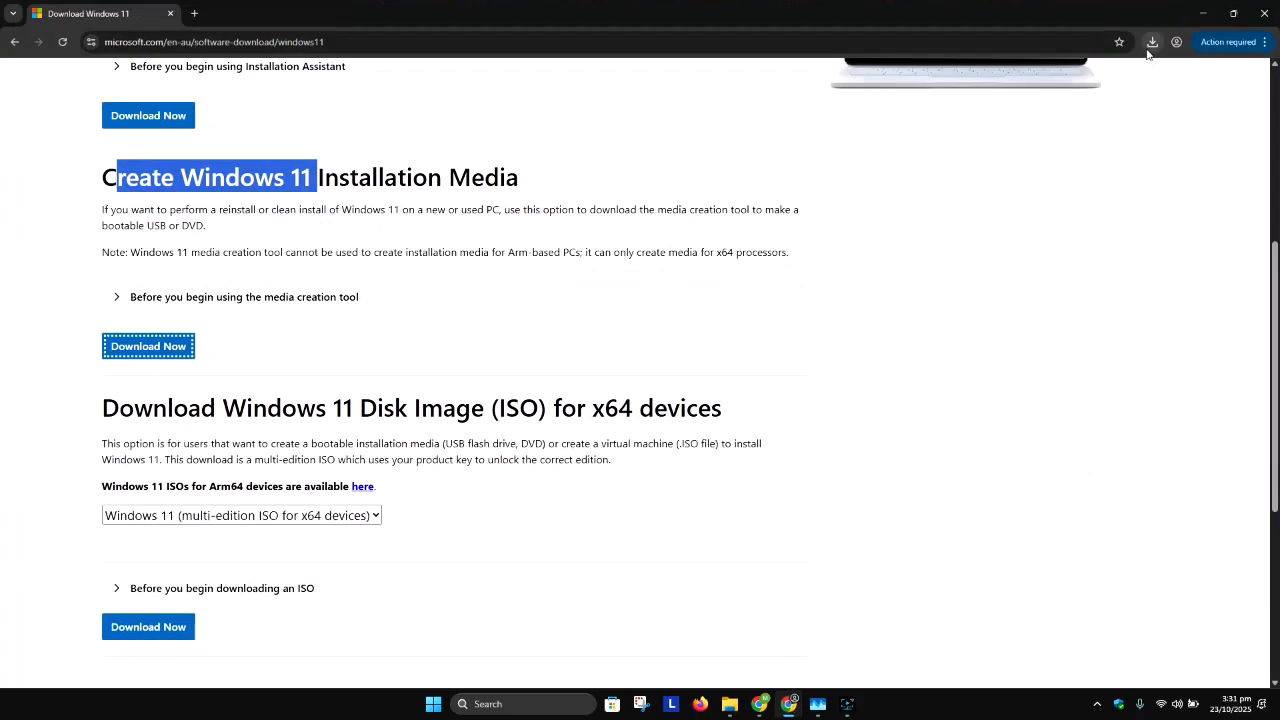
{"action": "left_click", "coordinate": [1152, 42]}
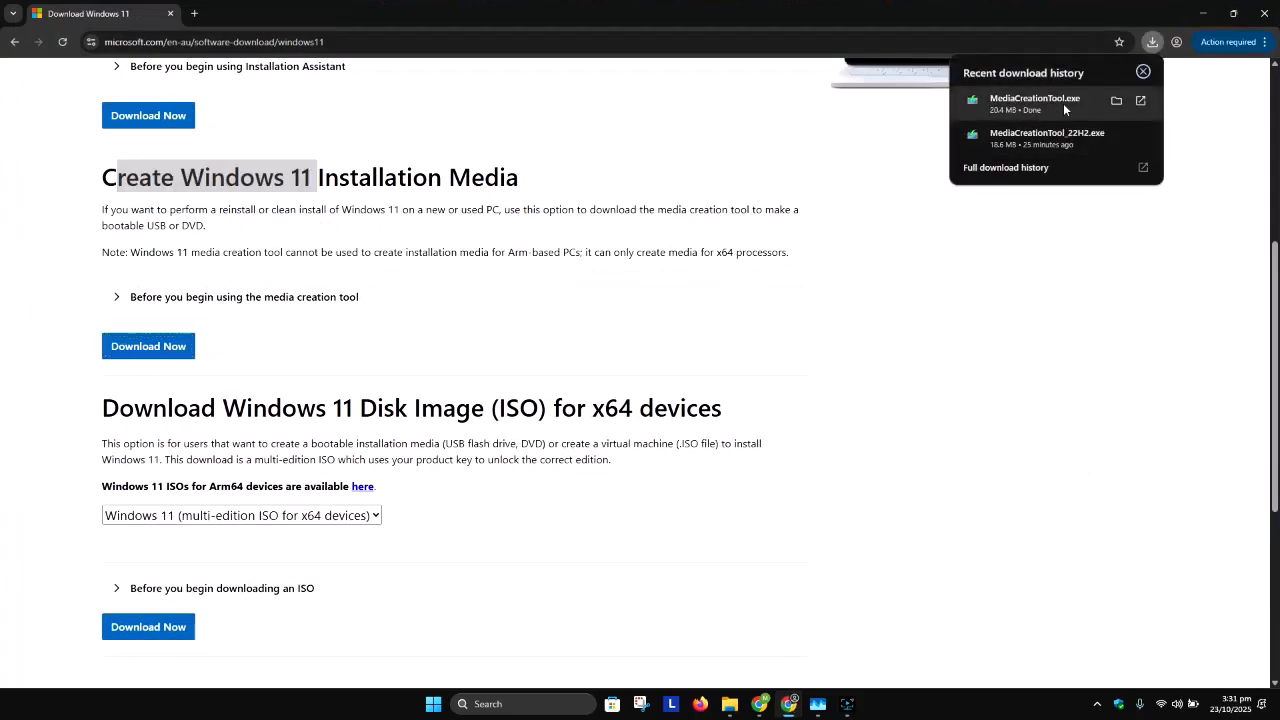
{"action": "left_click", "coordinate": [1117, 101]}
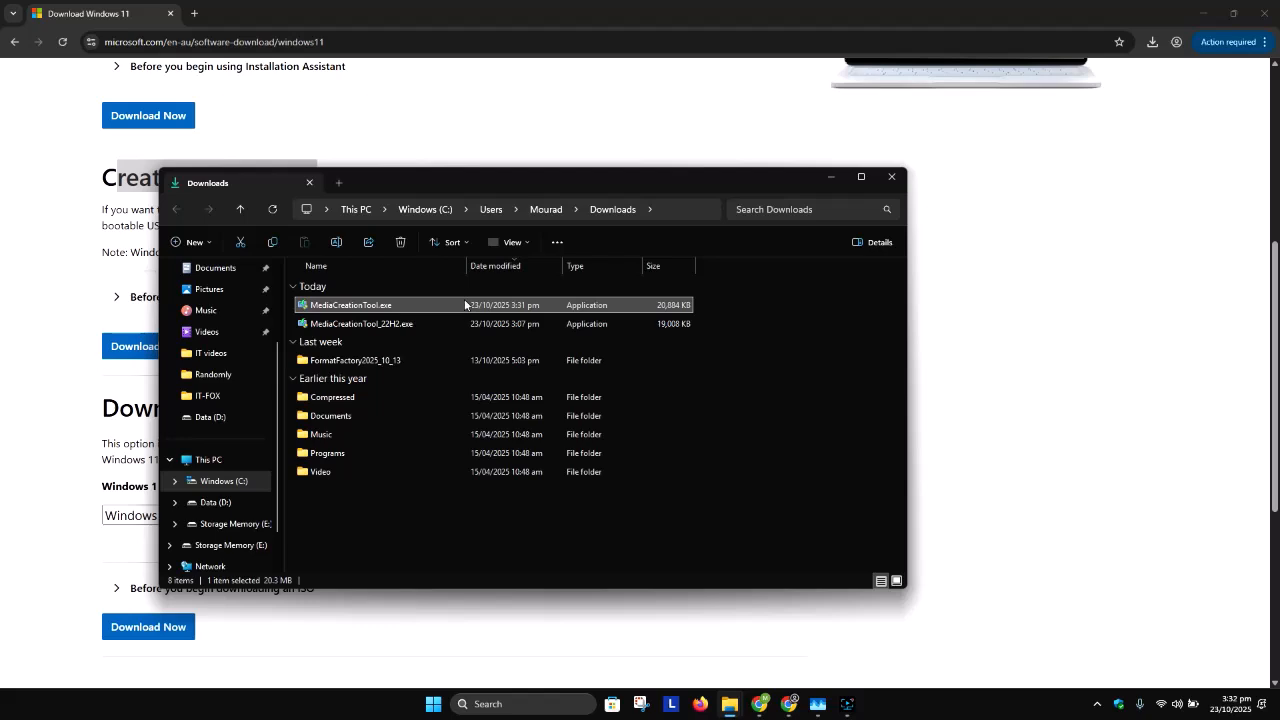
{"action": "right_click", "coordinate": [465, 304]}
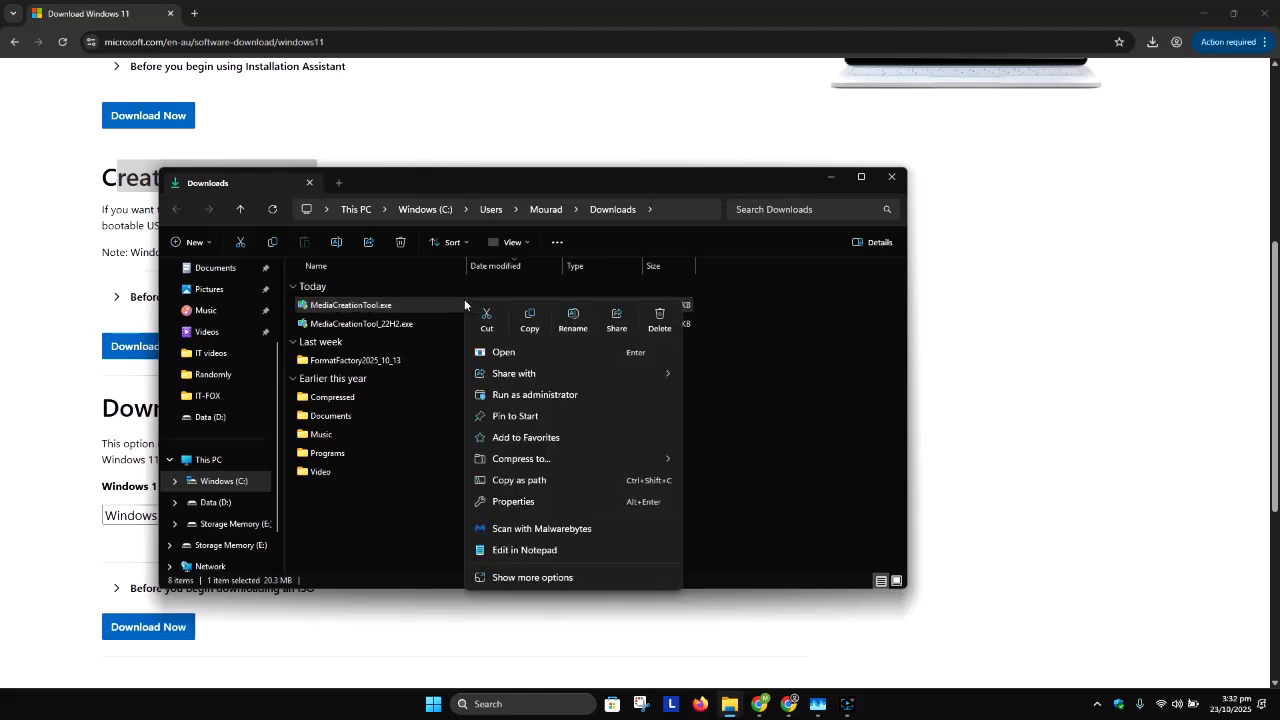
{"action": "left_click", "coordinate": [497, 395]}
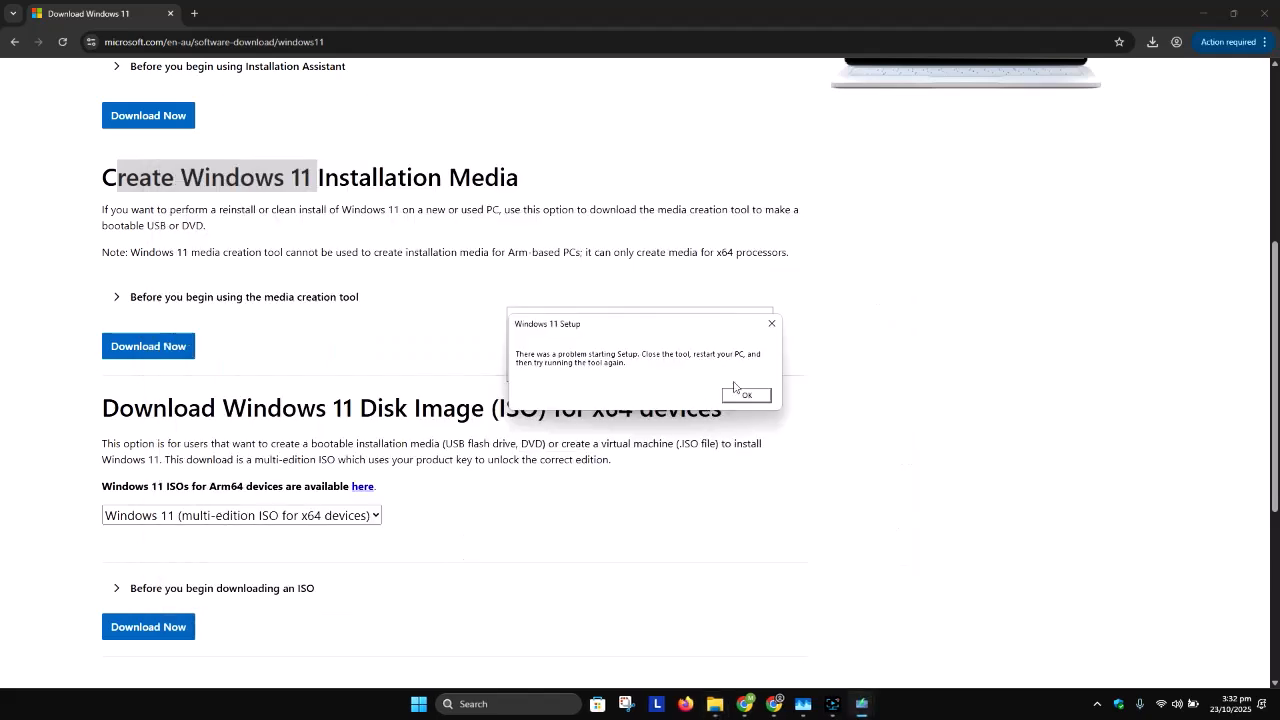
{"action": "left_click", "coordinate": [774, 326]}
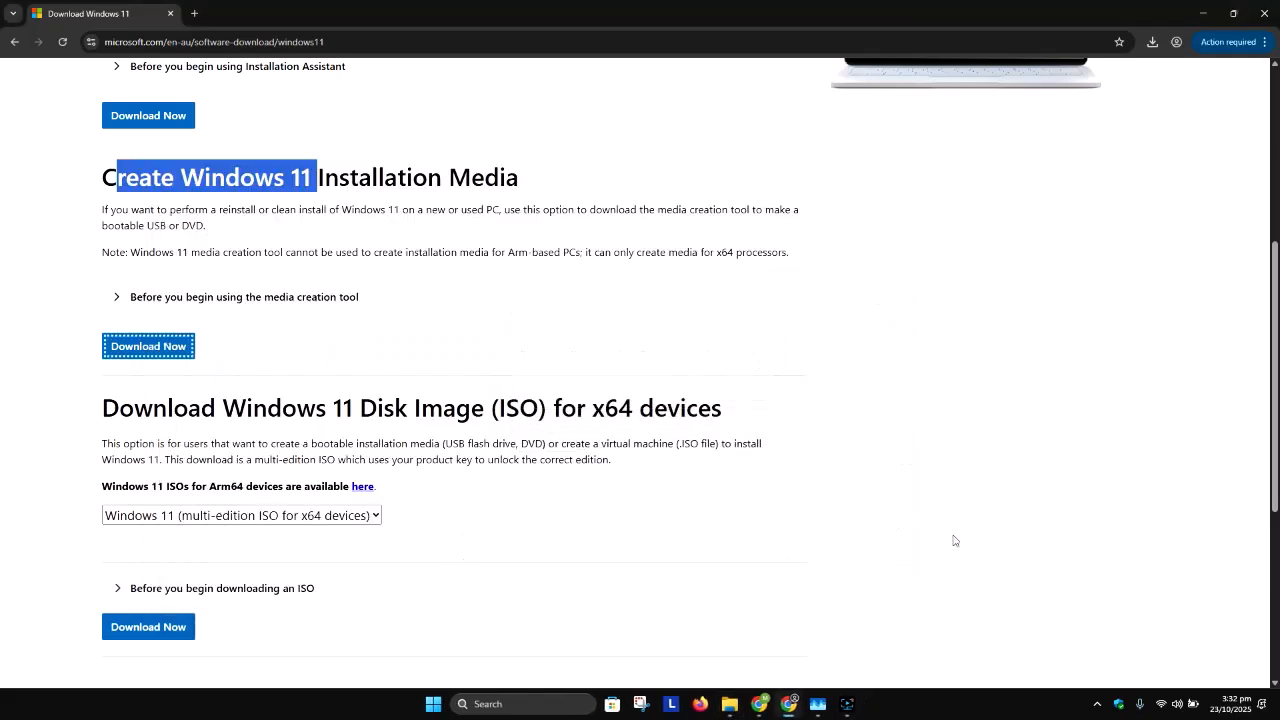
{"action": "left_click", "coordinate": [847, 703]}
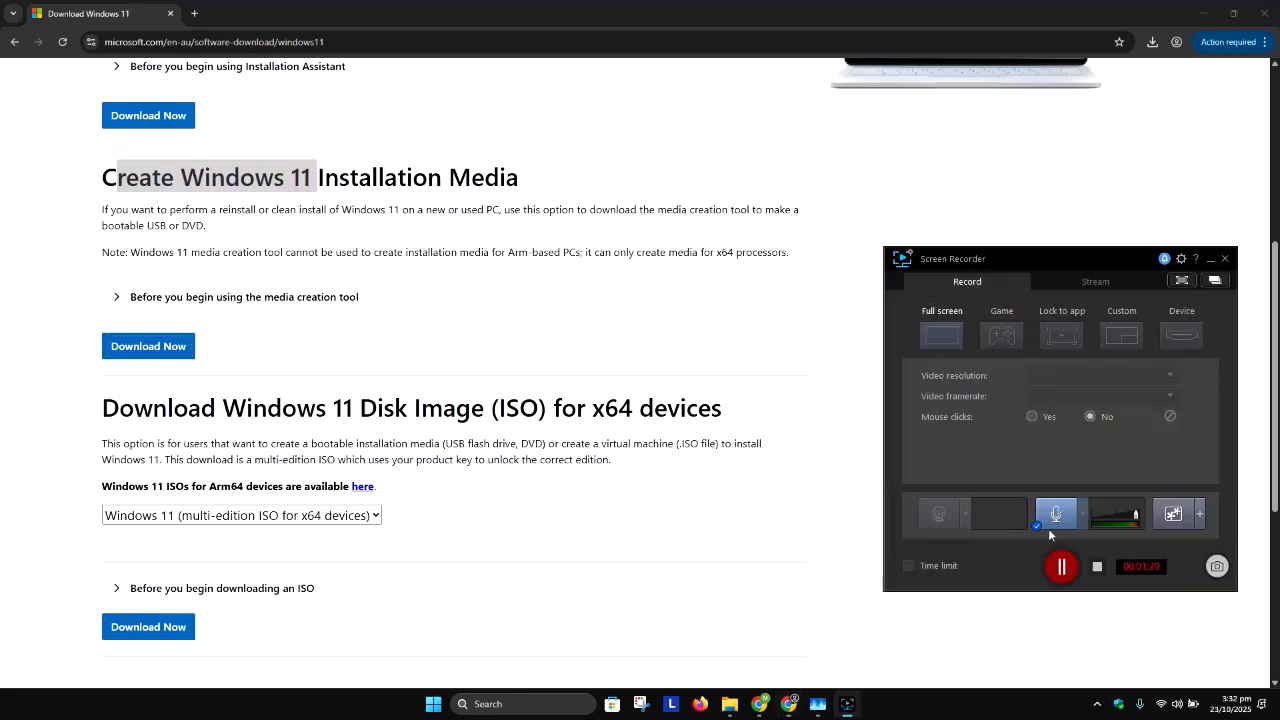
{"action": "left_click", "coordinate": [1062, 566]}
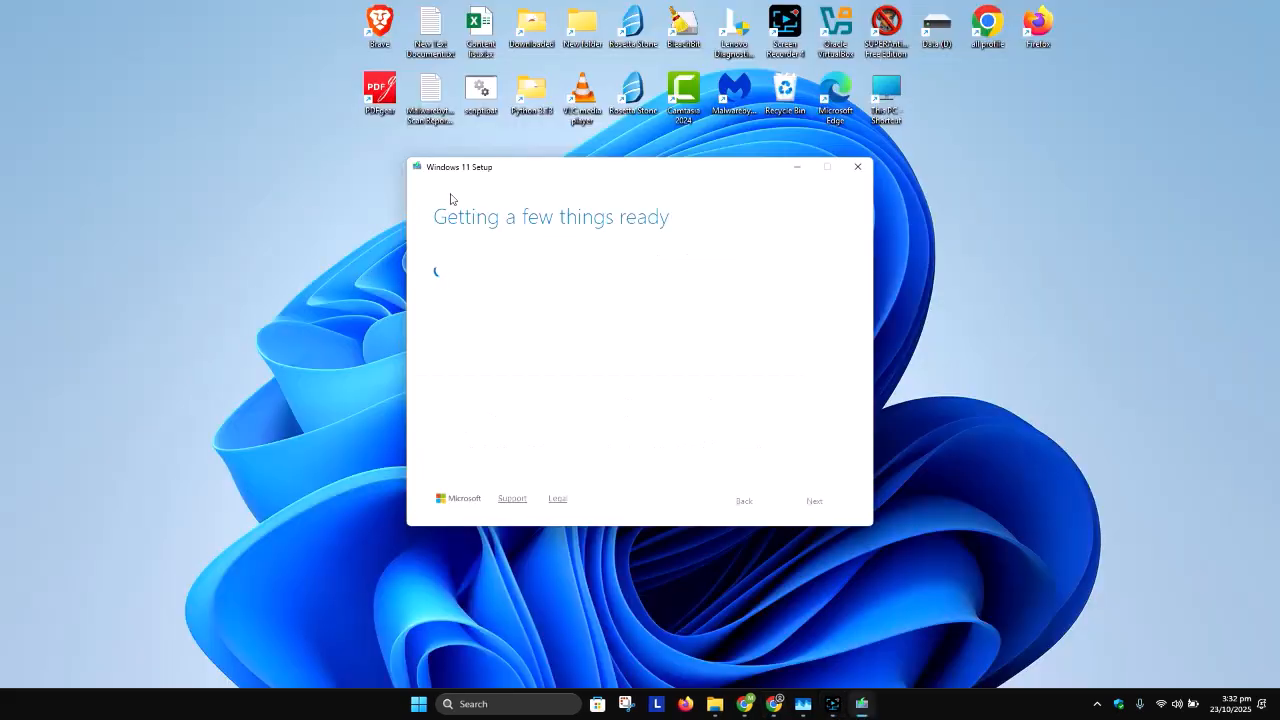
Review and accept the Microsoft software license terms in Windows 11 Setup
{"action": "left_click_drag", "start_coordinate": [477, 167], "coordinate": [417, 150]}
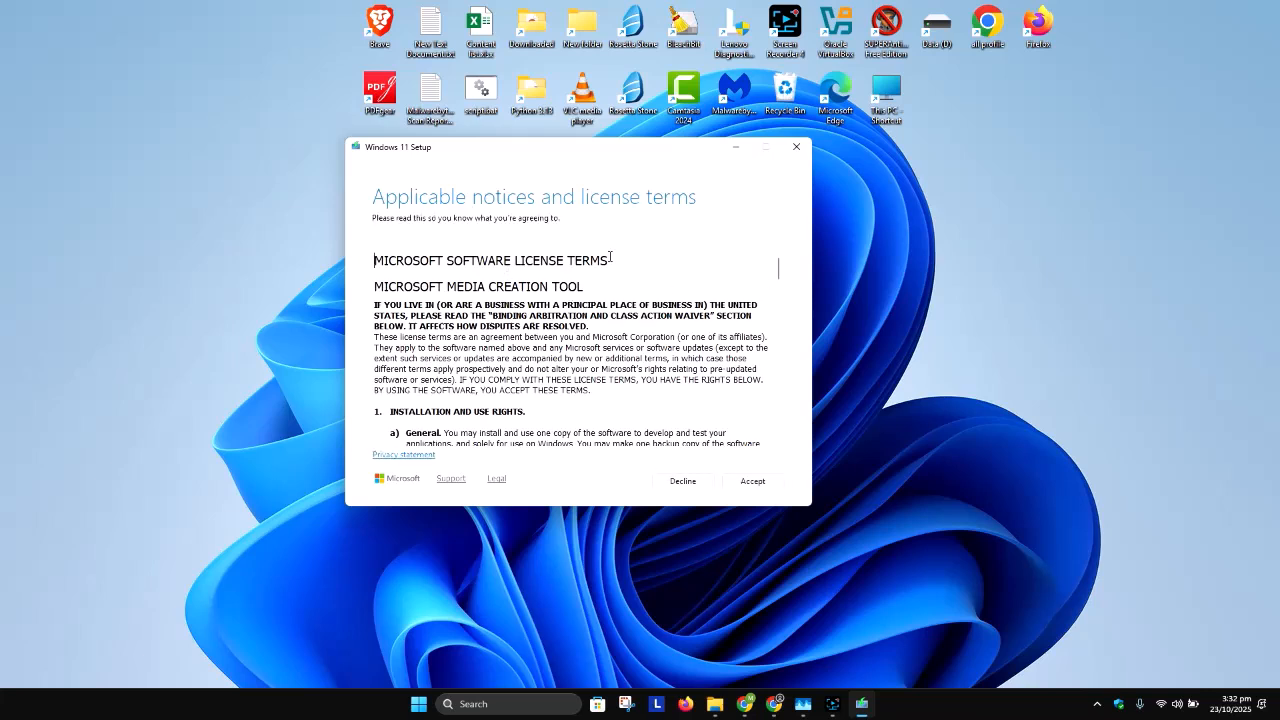
{"action": "left_click_drag", "start_coordinate": [607, 259], "coordinate": [354, 257]}
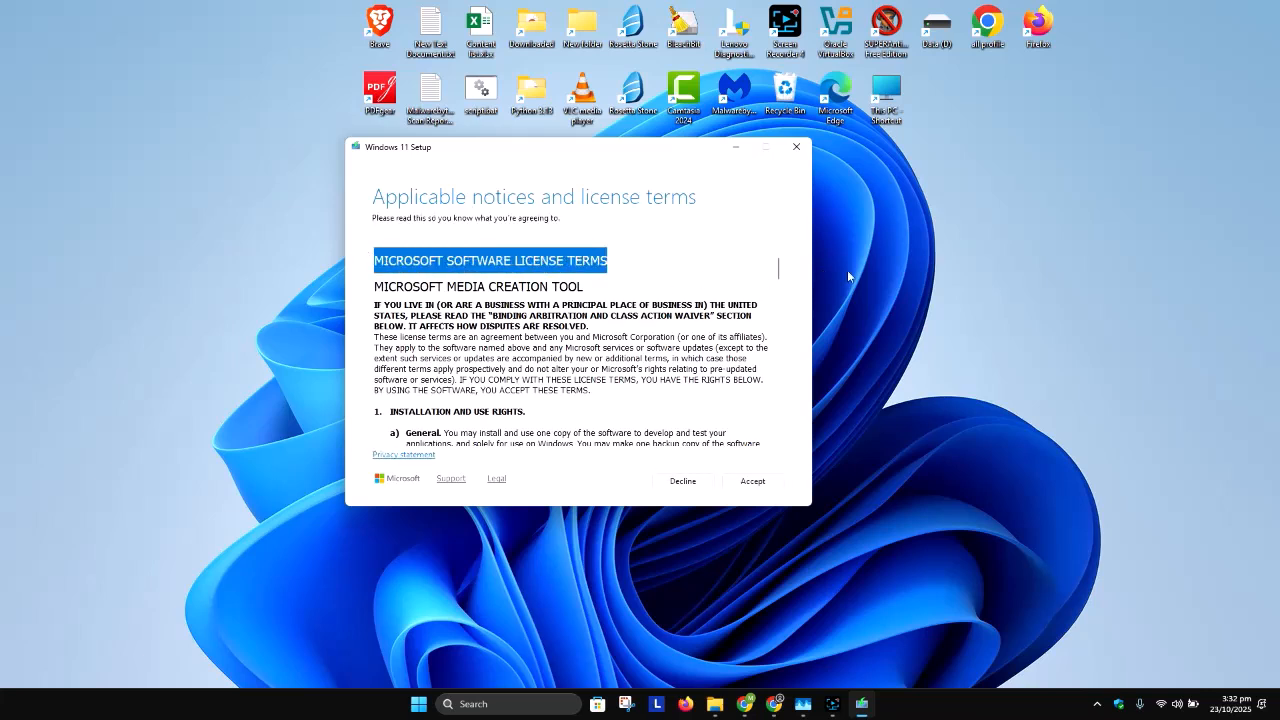
{"action": "left_click_drag", "start_coordinate": [779, 270], "coordinate": [779, 424]}
{"action": "left_click", "coordinate": [765, 483]}
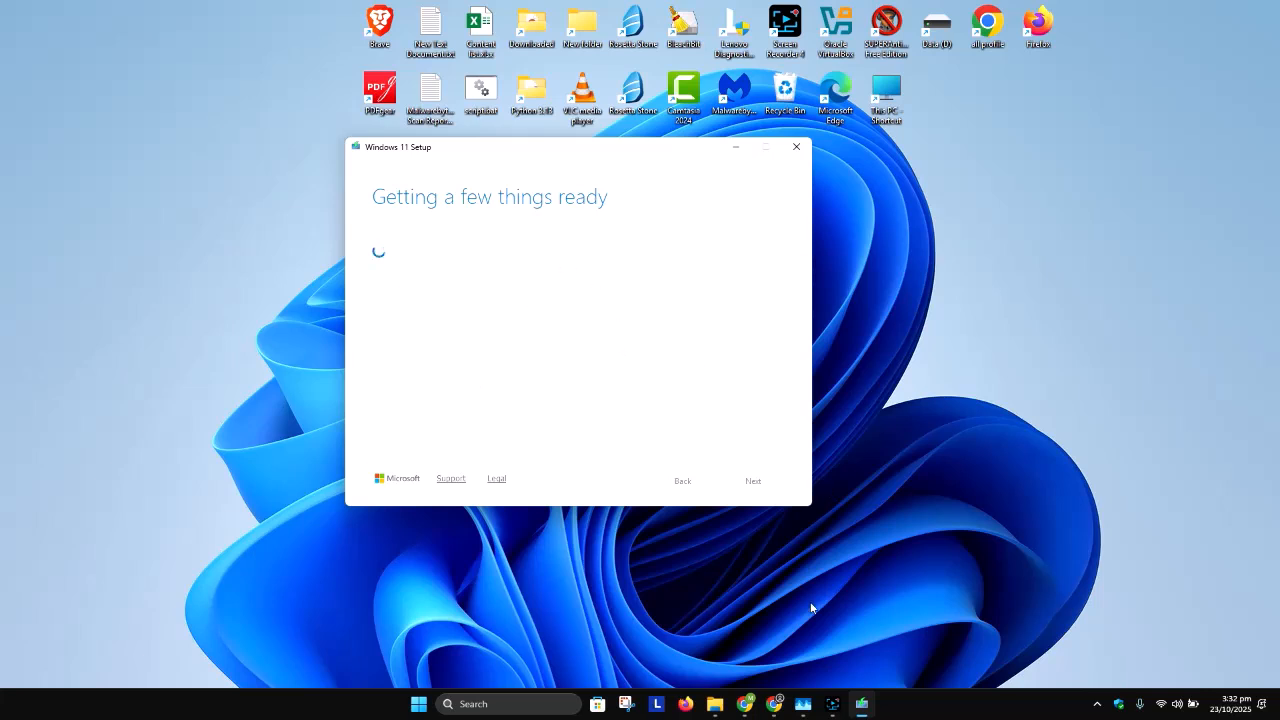
{"action": "left_click", "coordinate": [832, 703]}
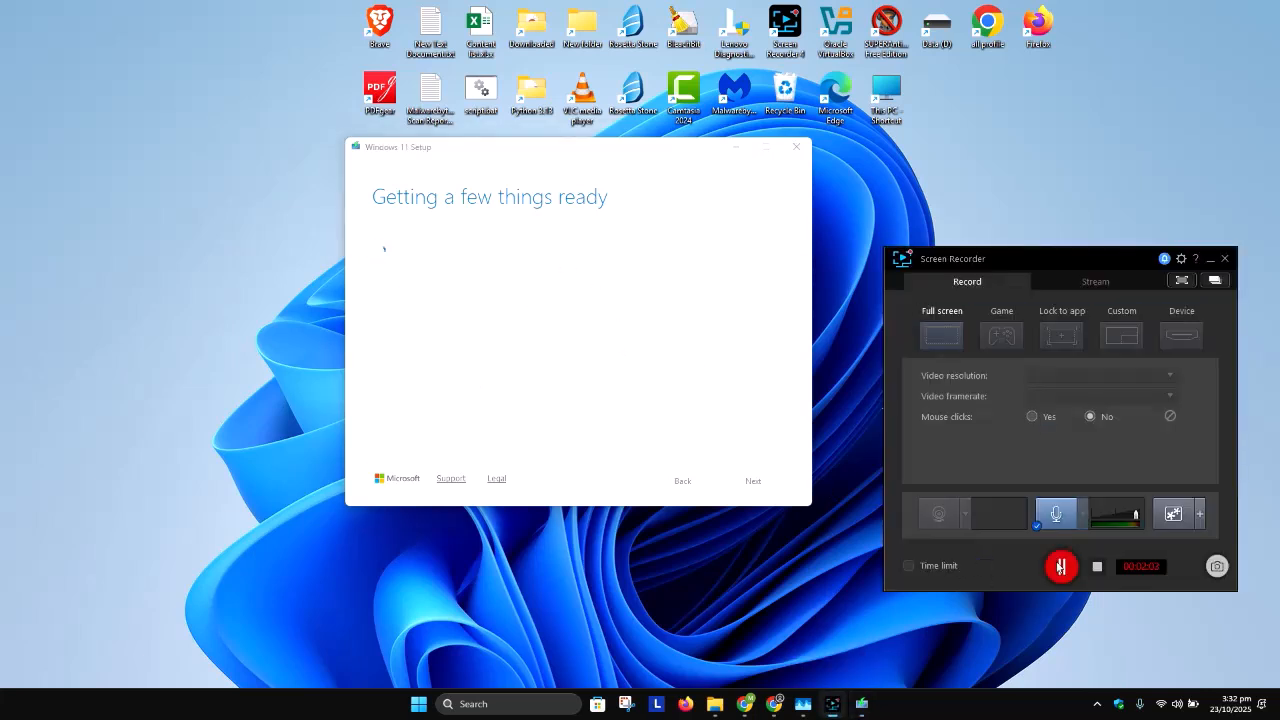
{"action": "left_click", "coordinate": [1061, 566]}
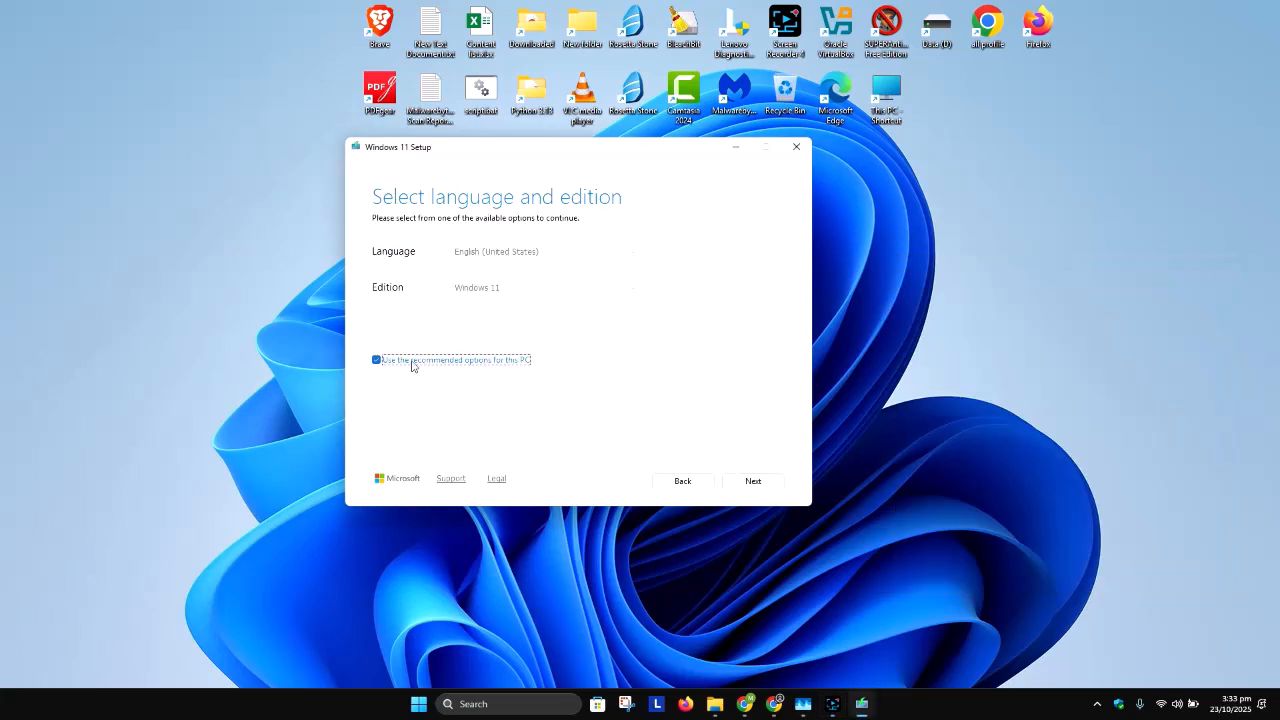
Turn off the recommended options for this PC and look through the languages, keeping English (United States)
{"action": "left_click", "coordinate": [414, 362]}
{"action": "left_click", "coordinate": [520, 255]}
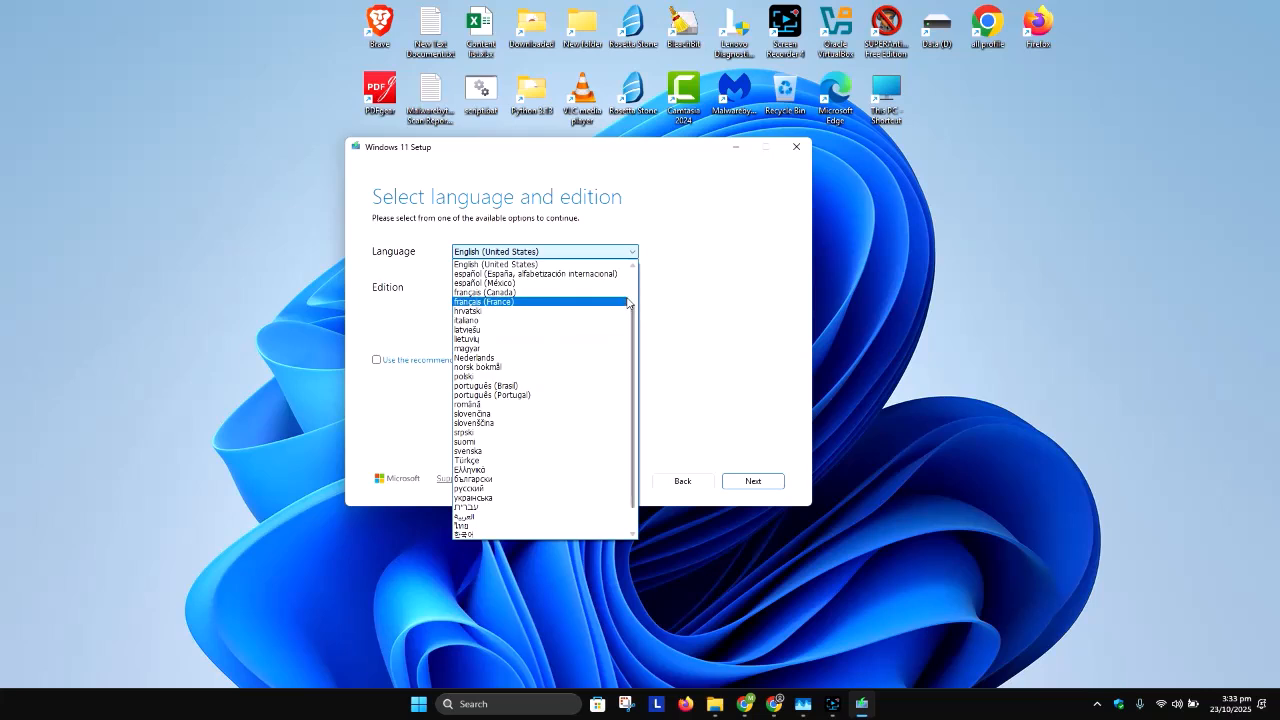
{"action": "left_click", "coordinate": [680, 305]}
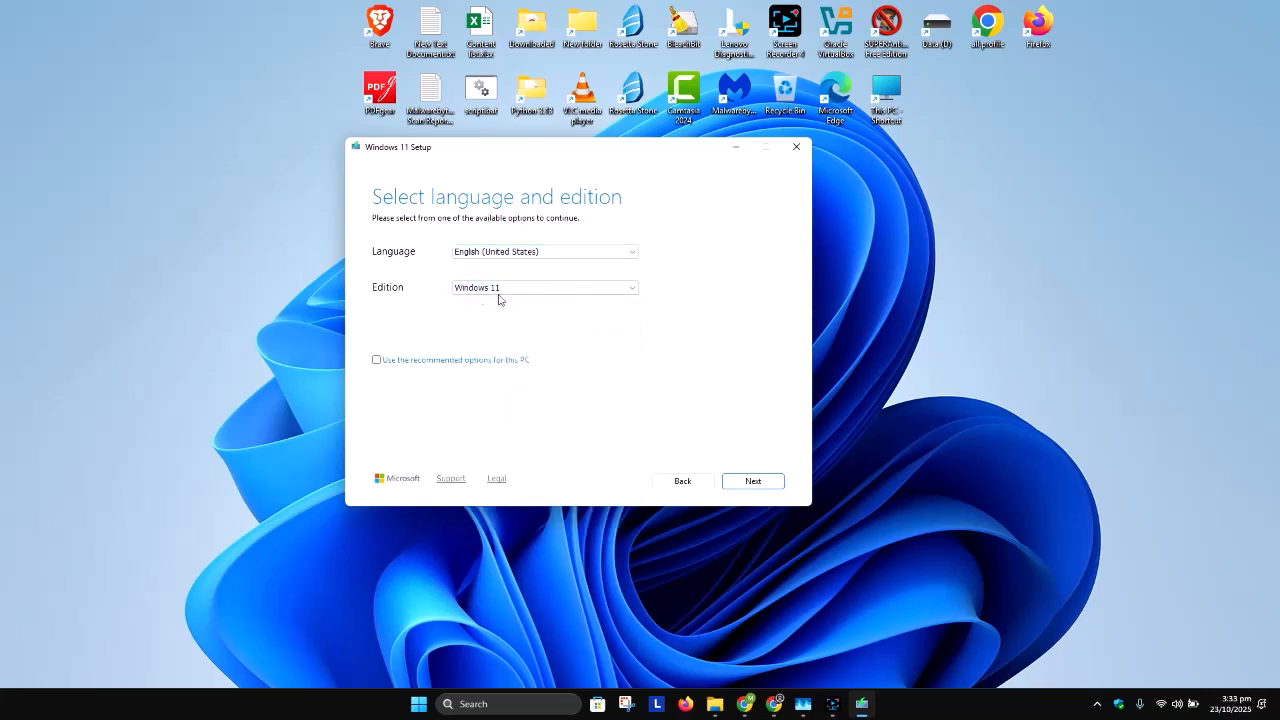
Accept the language and edition, choose ISO file as the media, and save it as Windows 11.iso on Data (D:)
{"action": "left_click", "coordinate": [756, 484]}
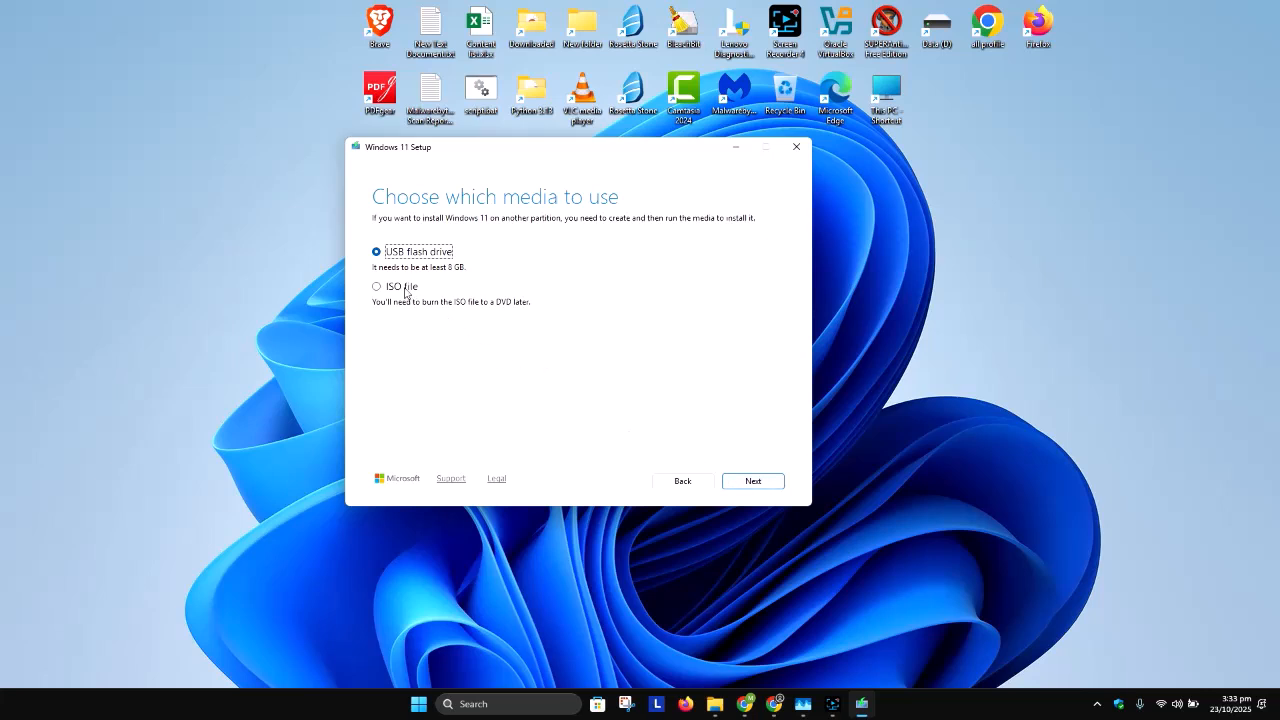
{"action": "left_click", "coordinate": [396, 288]}
{"action": "left_click", "coordinate": [755, 483]}
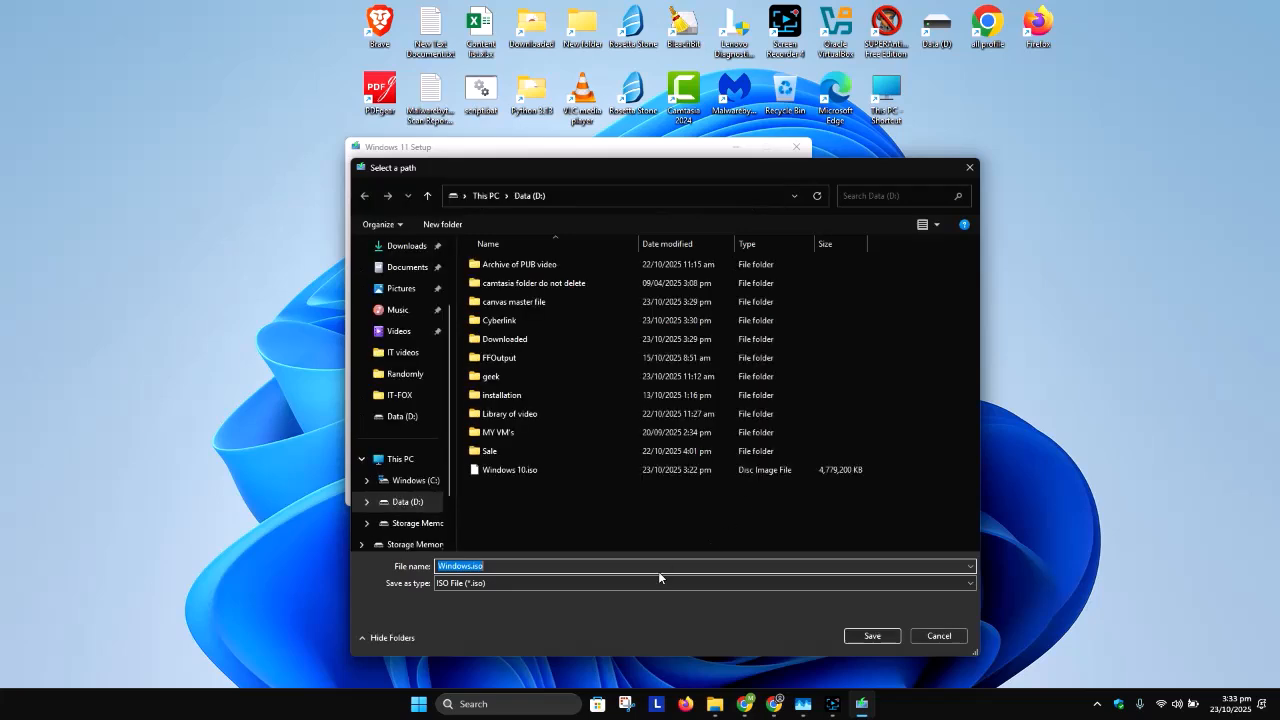
{"action": "left_click", "coordinate": [471, 566]}
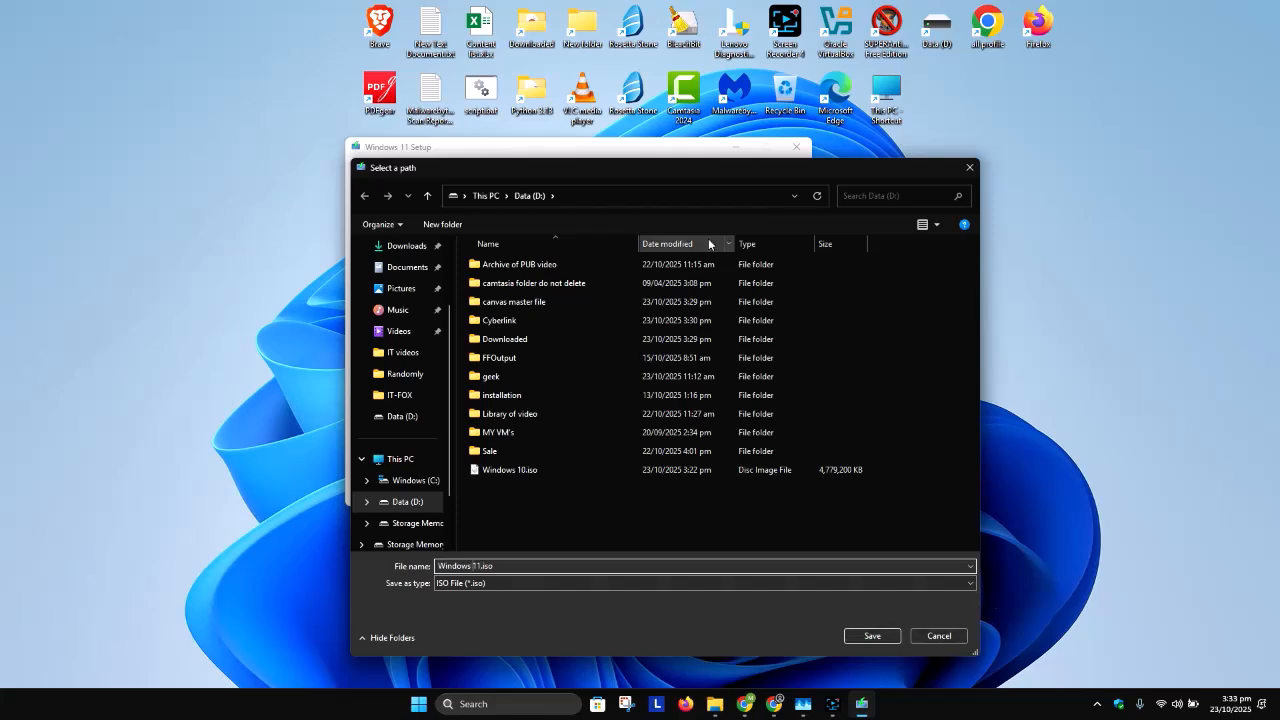
{"action": "left_click", "coordinate": [873, 636]}
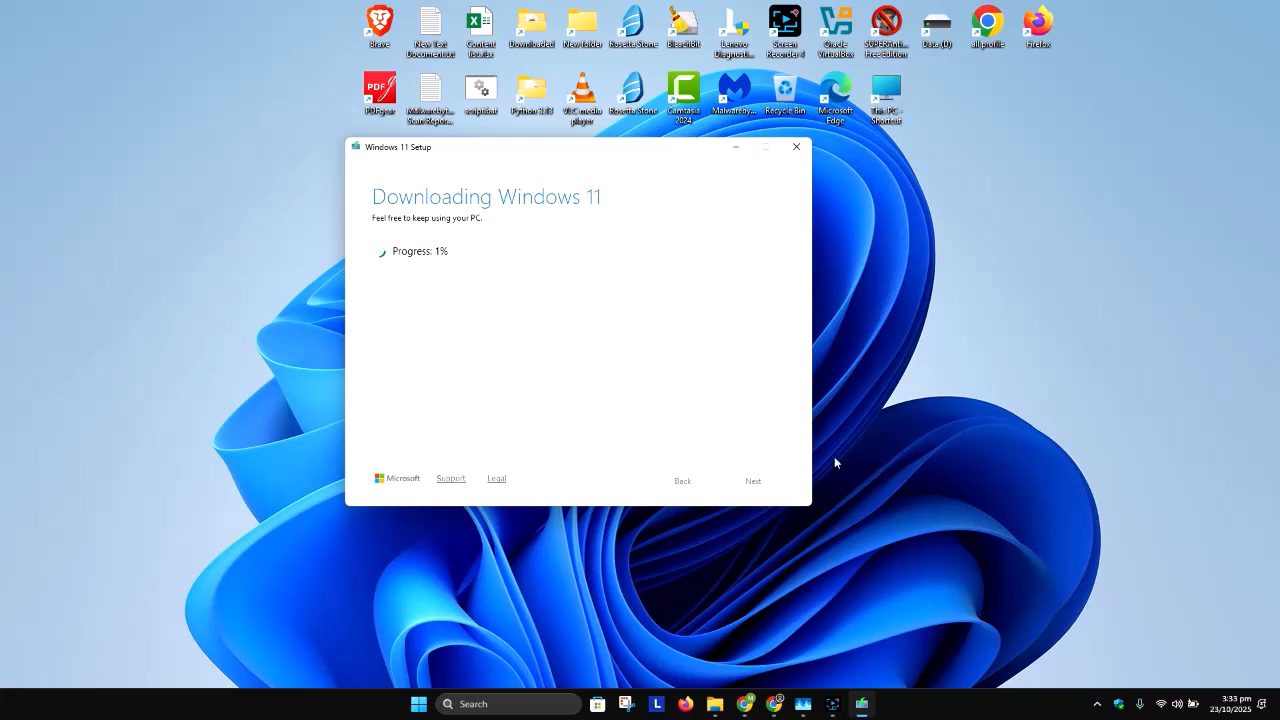
{"action": "left_click", "coordinate": [832, 703]}
{"action": "left_click", "coordinate": [1062, 567]}
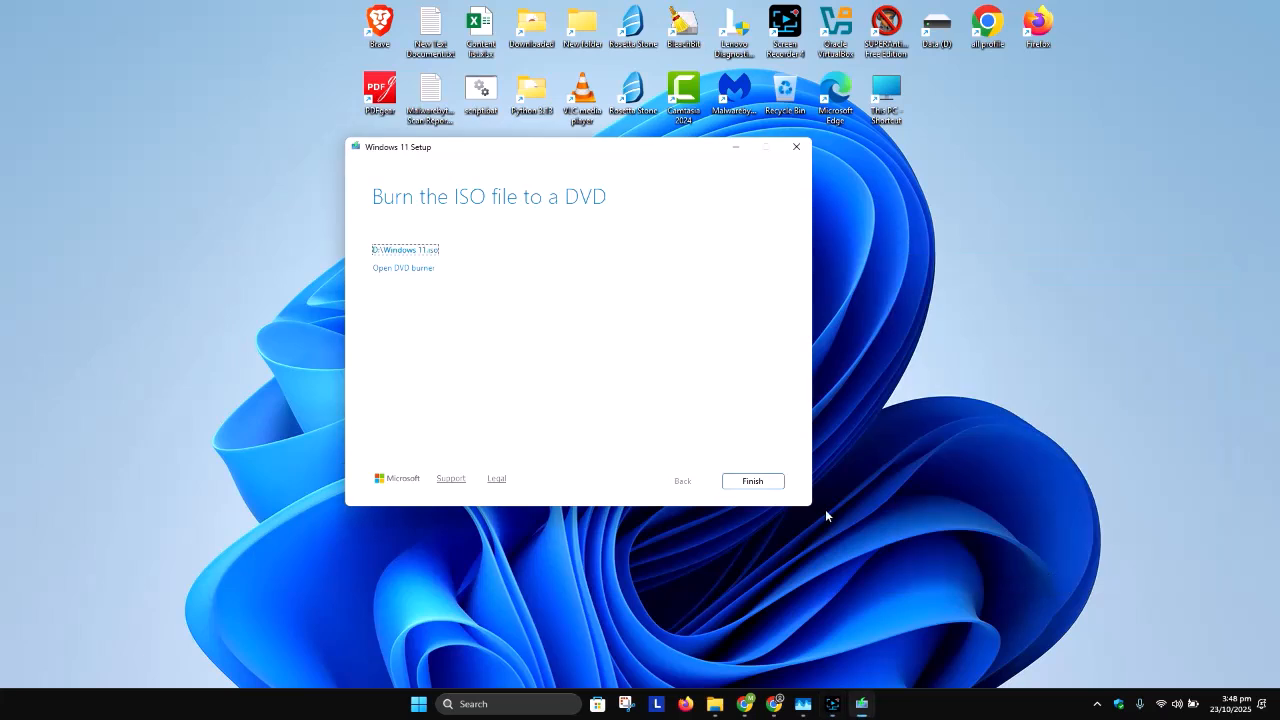
Open the folder holding the downloaded Windows 11.iso, minimize it, and finish Windows 11 Setup
{"action": "left_click", "coordinate": [386, 250]}
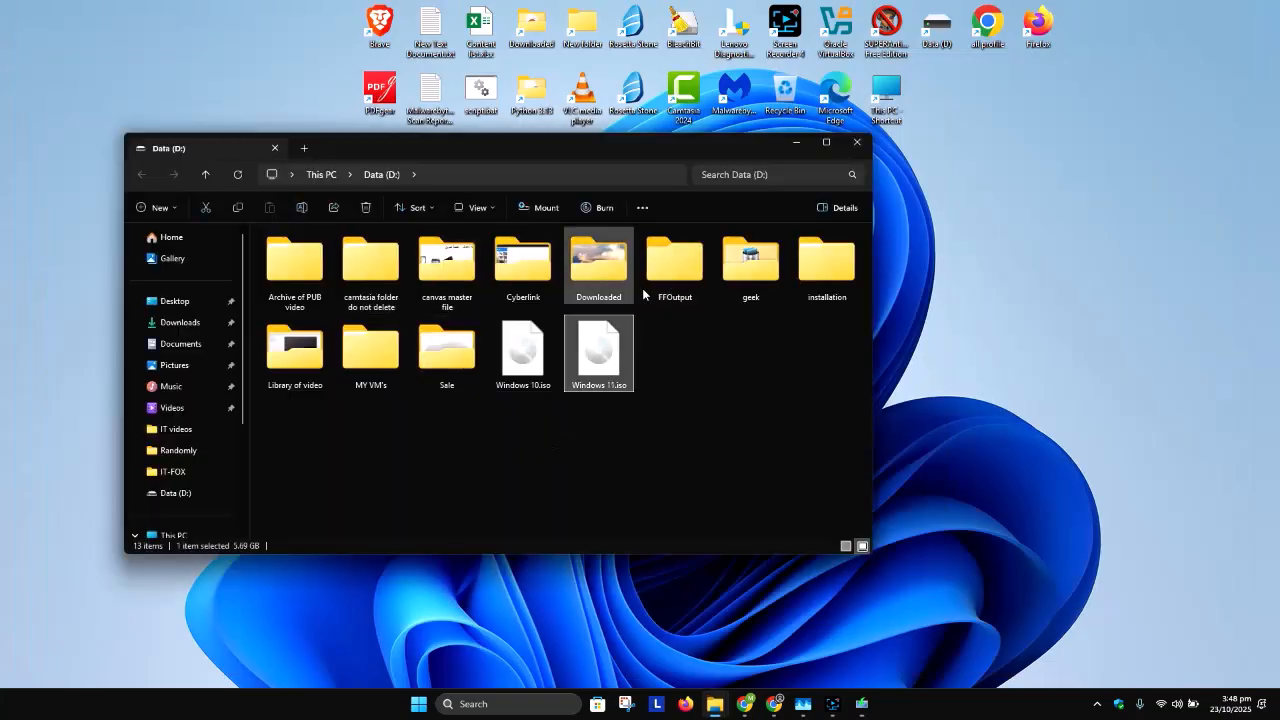
{"action": "left_click", "coordinate": [795, 145]}
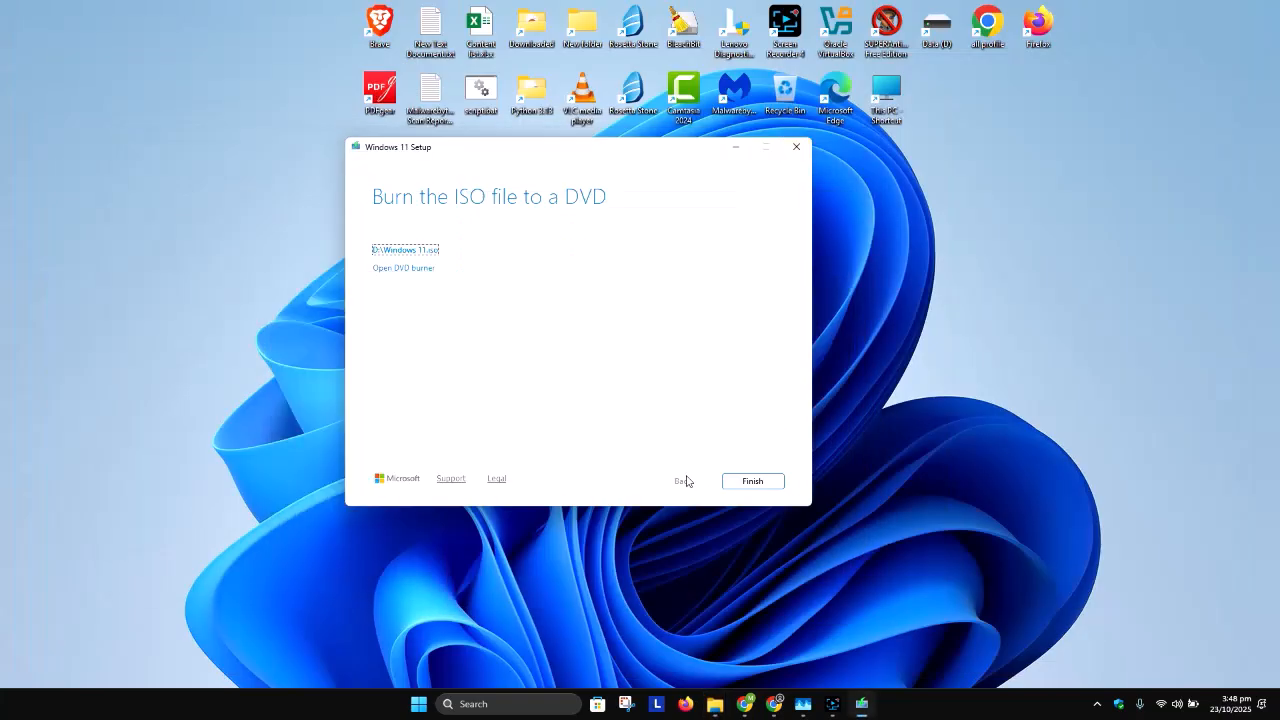
{"action": "left_click", "coordinate": [765, 482]}
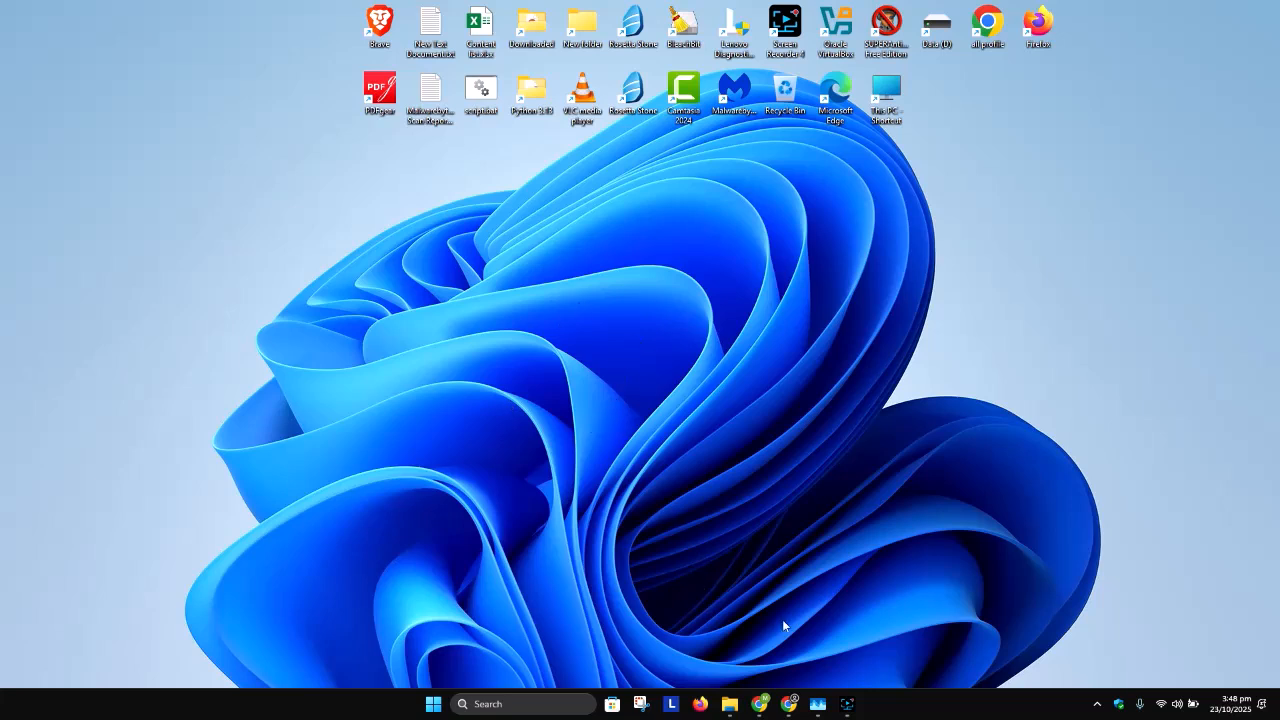
In Chrome, search Google for "rufus" and open the official rufus.ie website from the results
{"action": "left_click", "coordinate": [846, 704]}
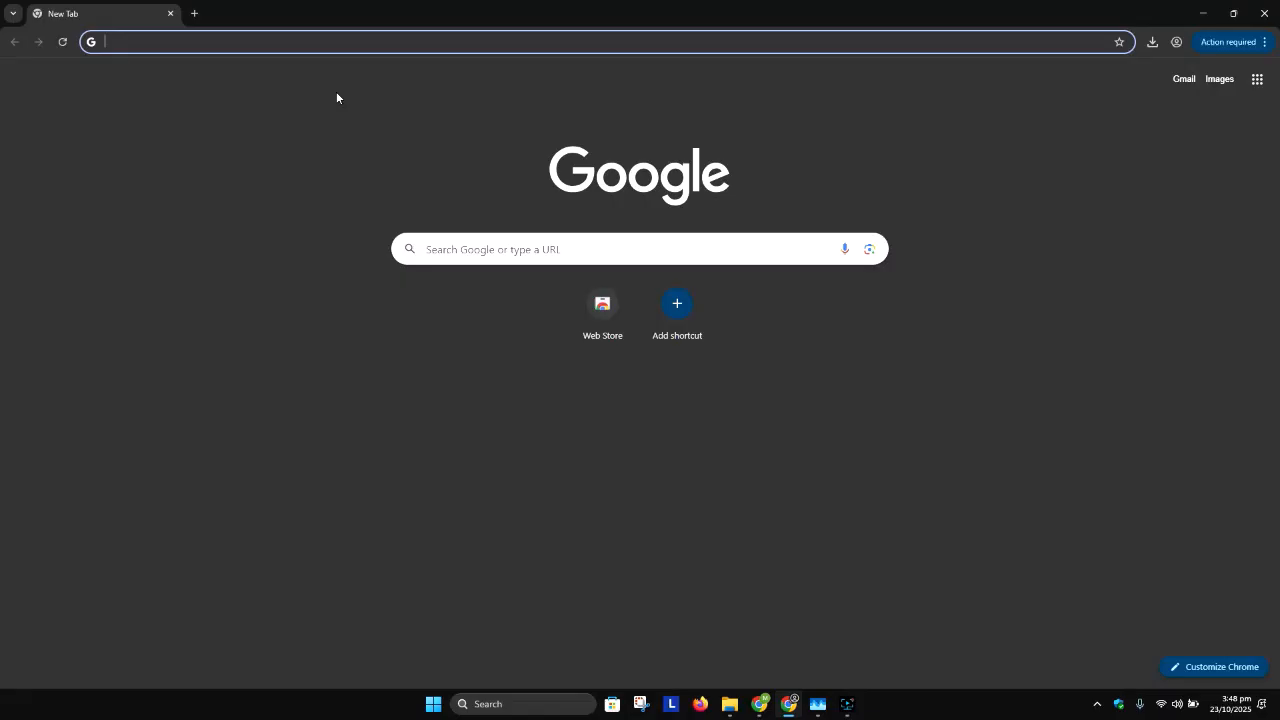
{"action": "type", "text": "rufus"}
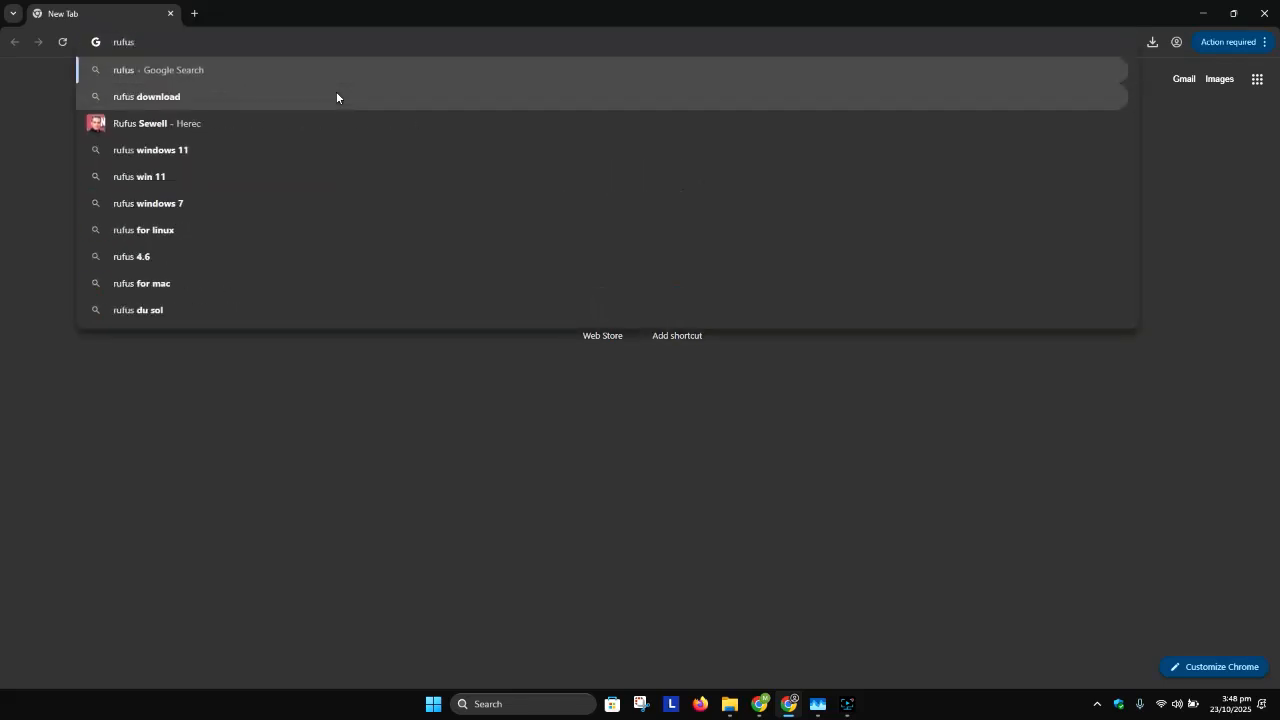
{"action": "key", "text": "Return"}
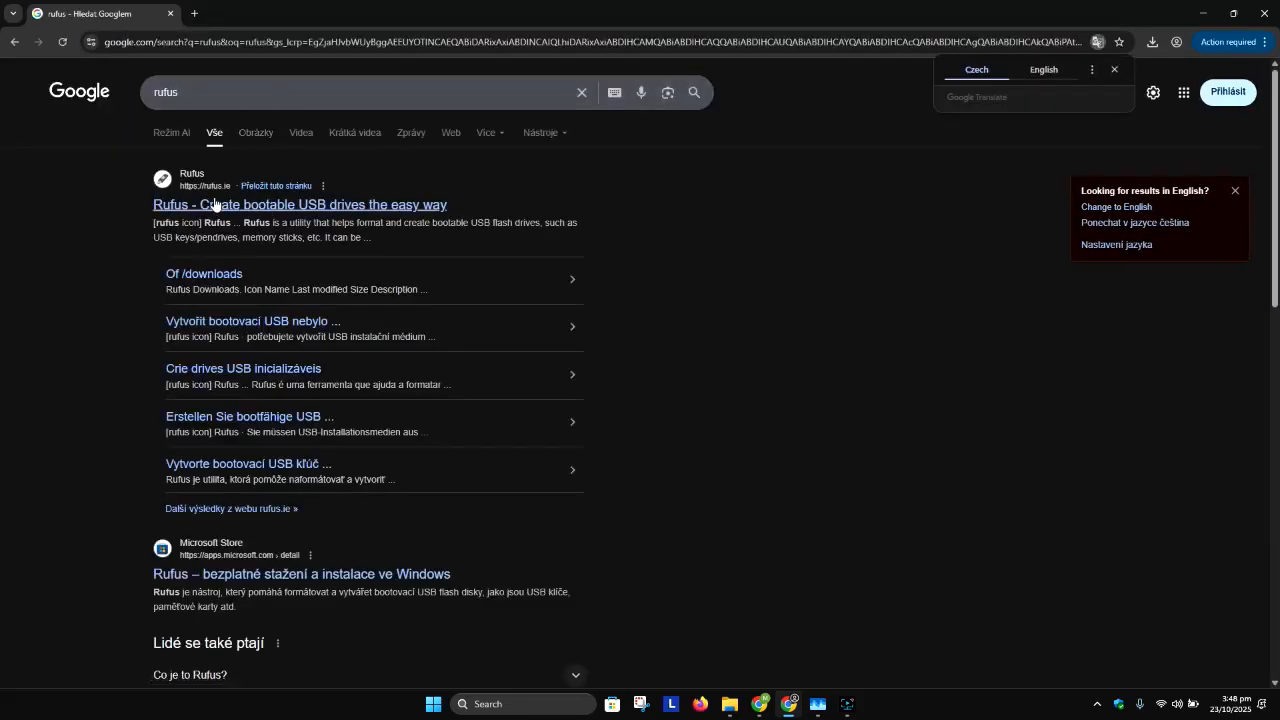
{"action": "left_click", "coordinate": [175, 204]}
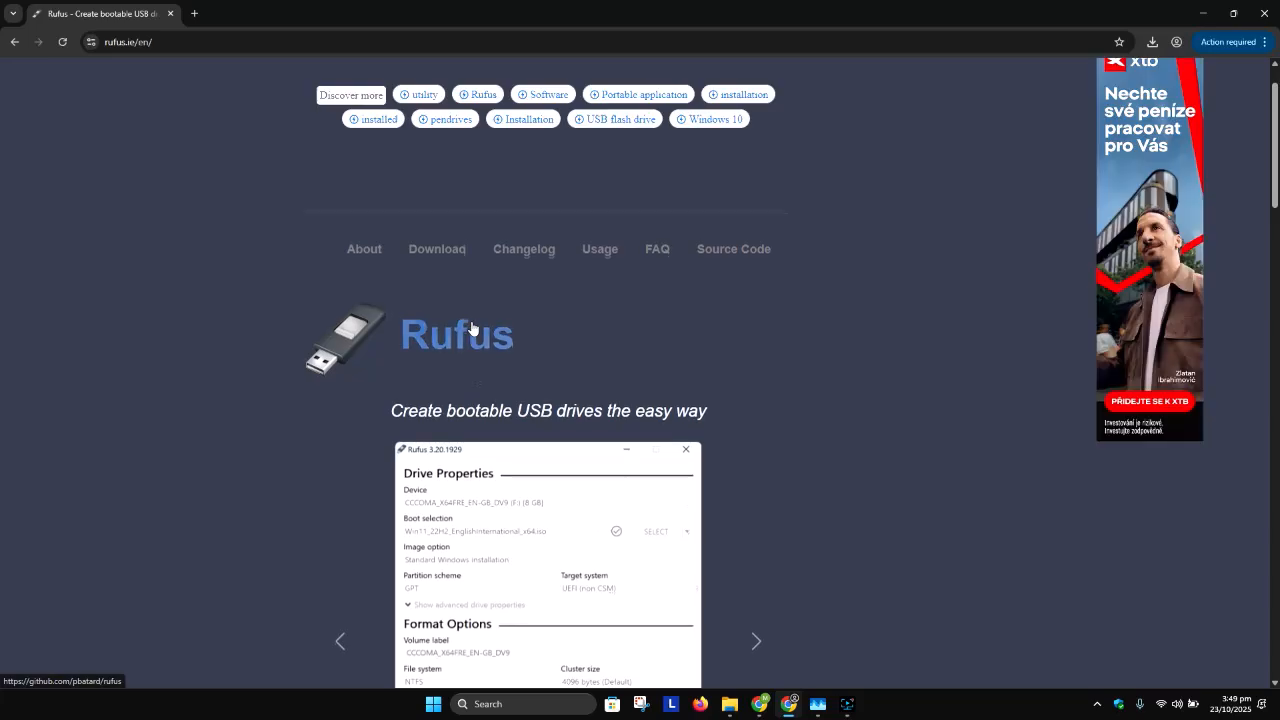
Find the latest Rufus releases in the Download section and compare the Windows x64 and Windows x86 entries
{"action": "scroll", "coordinate": [474, 300], "scroll_direction": "down", "scroll_amount": 4}
{"action": "scroll", "coordinate": [474, 288], "scroll_direction": "down", "scroll_amount": 3}
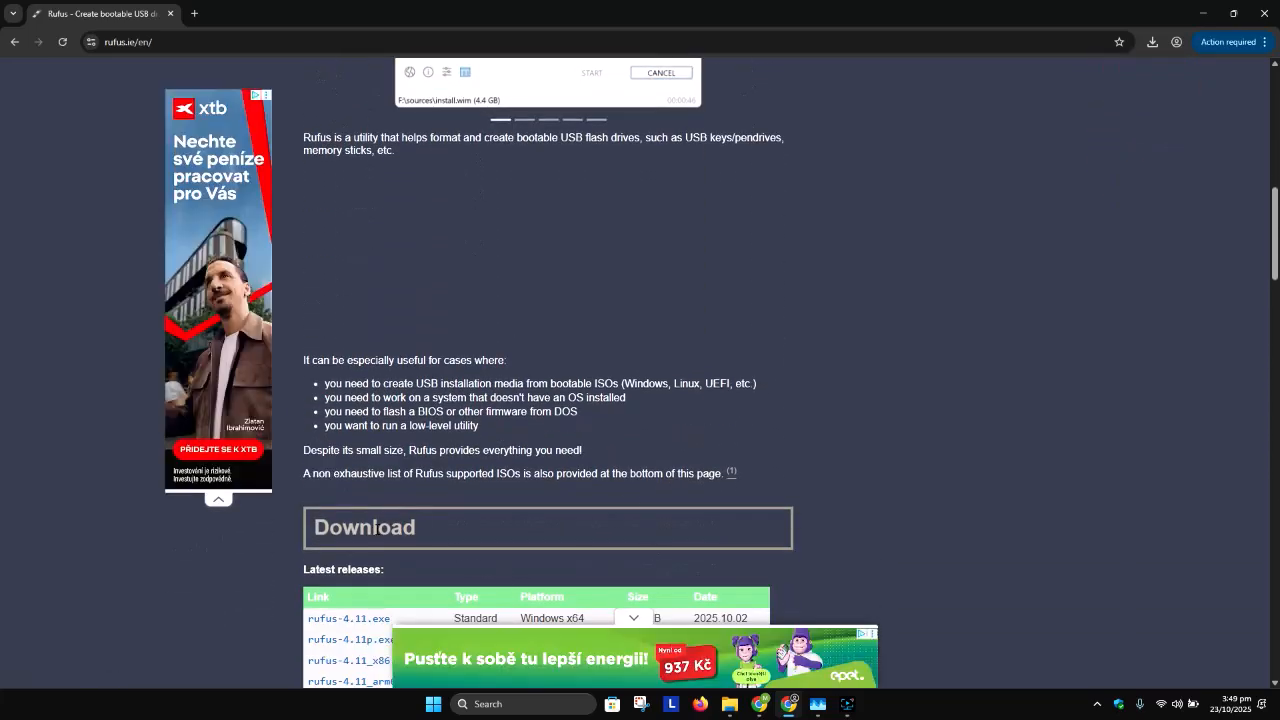
{"action": "scroll", "coordinate": [390, 420], "scroll_direction": "down", "scroll_amount": 2}
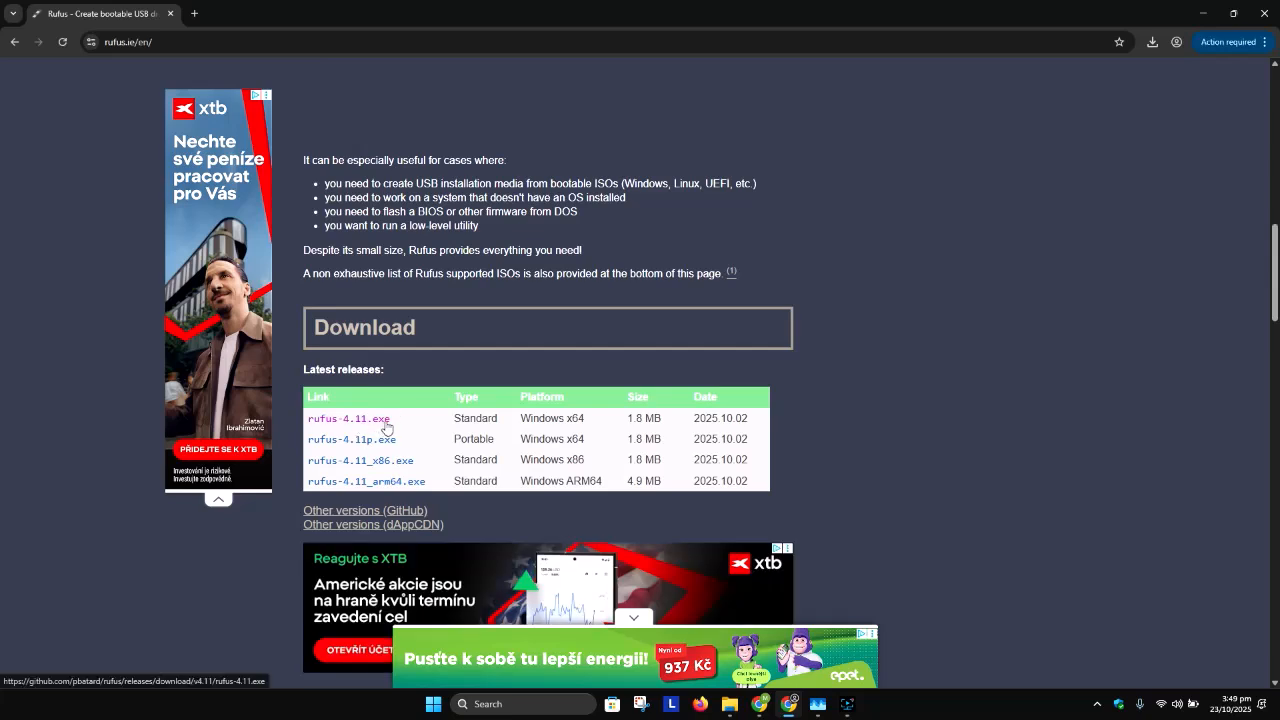
{"action": "left_click_drag", "start_coordinate": [594, 420], "coordinate": [516, 422]}
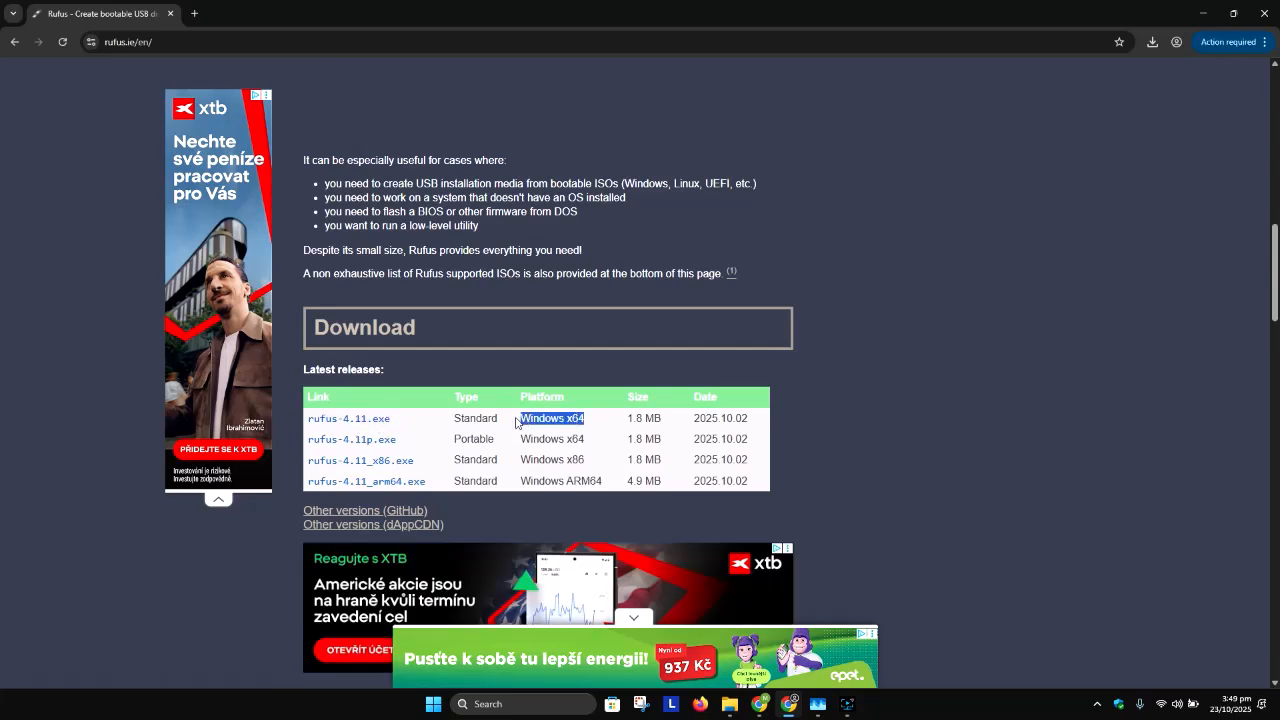
{"action": "left_click_drag", "start_coordinate": [597, 463], "coordinate": [518, 465]}
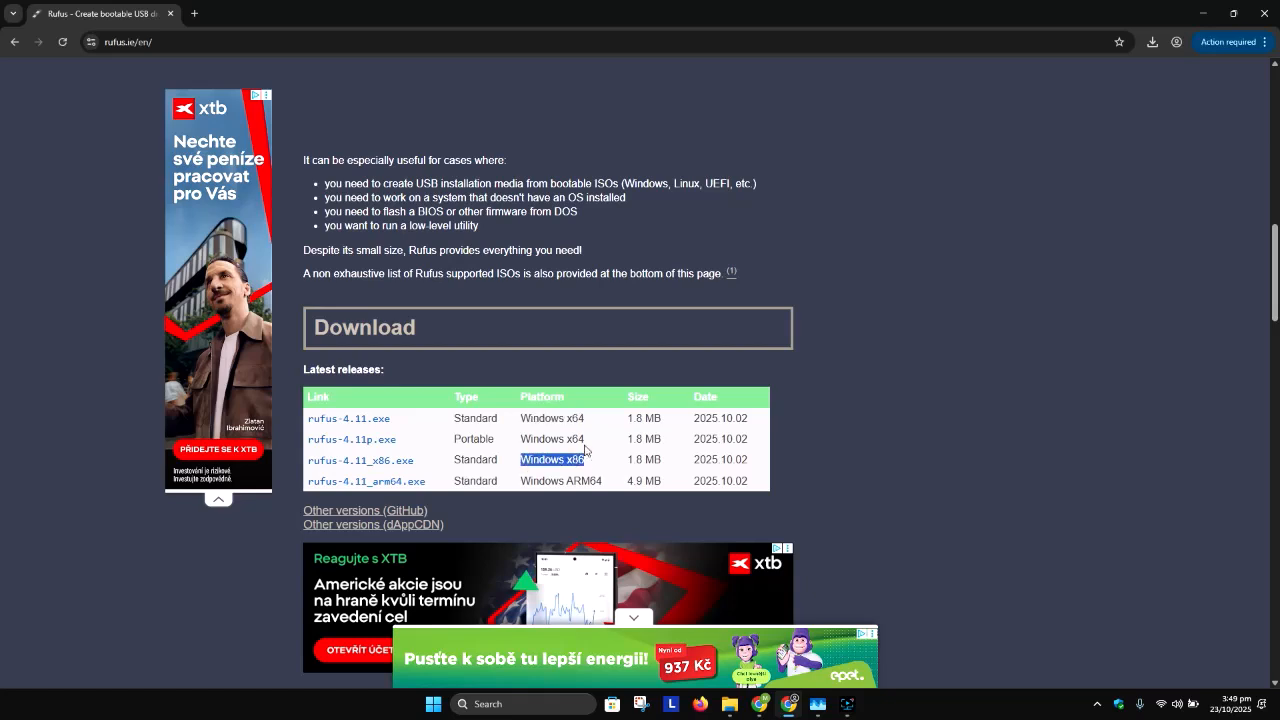
Run dxdiag to check whether the operating system is 32-bit or 64-bit, and close the DirectX Diagnostic Tool
{"action": "left_click", "coordinate": [510, 702]}
{"action": "type", "text": "dx"}
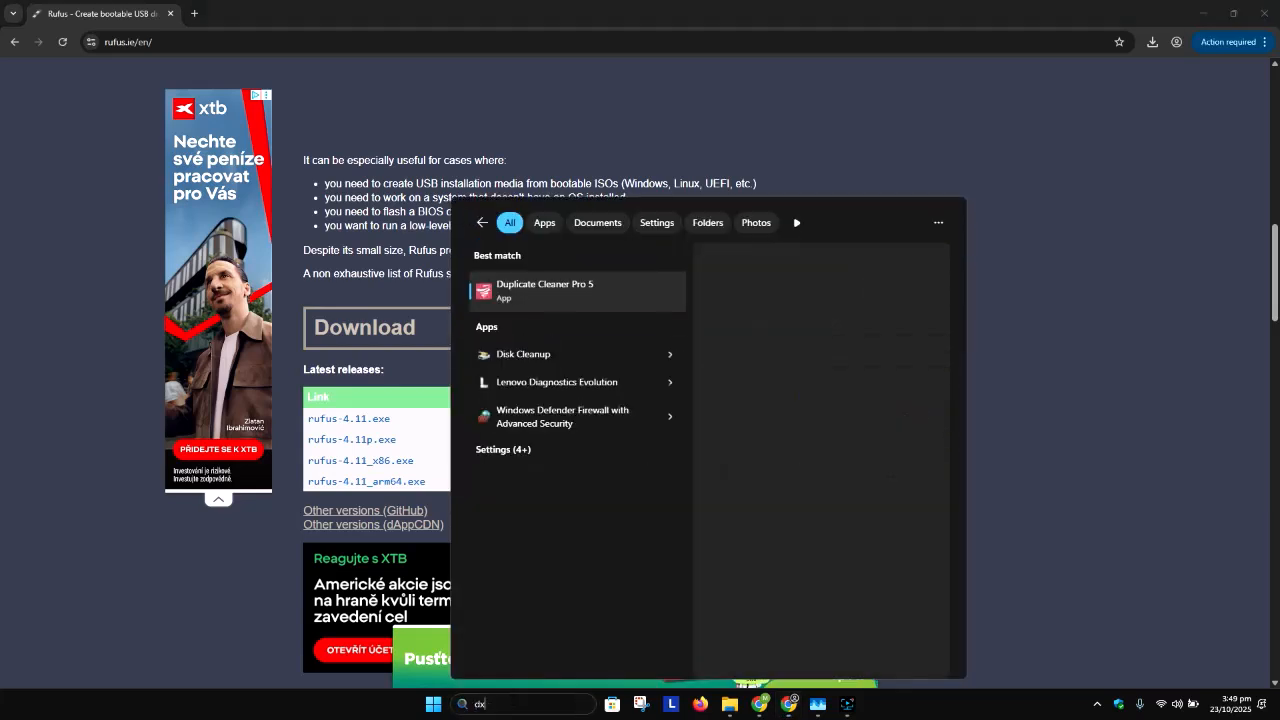
{"action": "type", "text": "diag"}
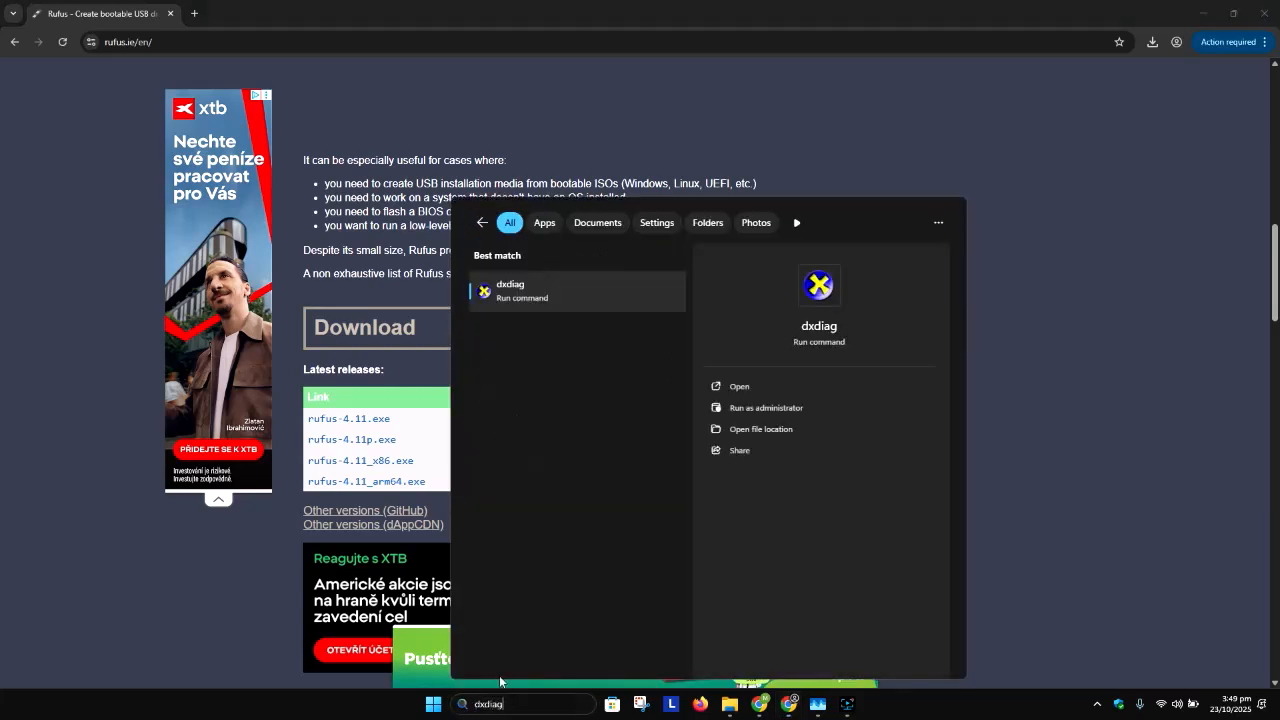
{"action": "left_click", "coordinate": [600, 298]}
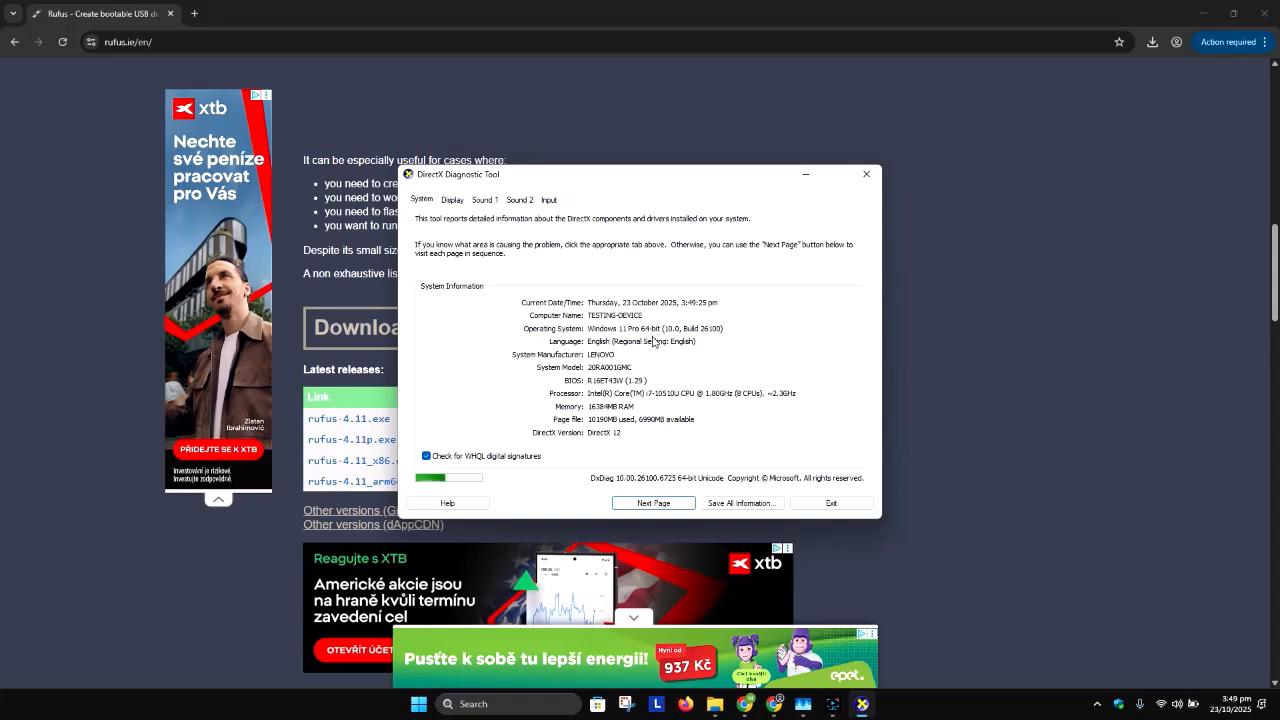
{"action": "left_click", "coordinate": [866, 174]}
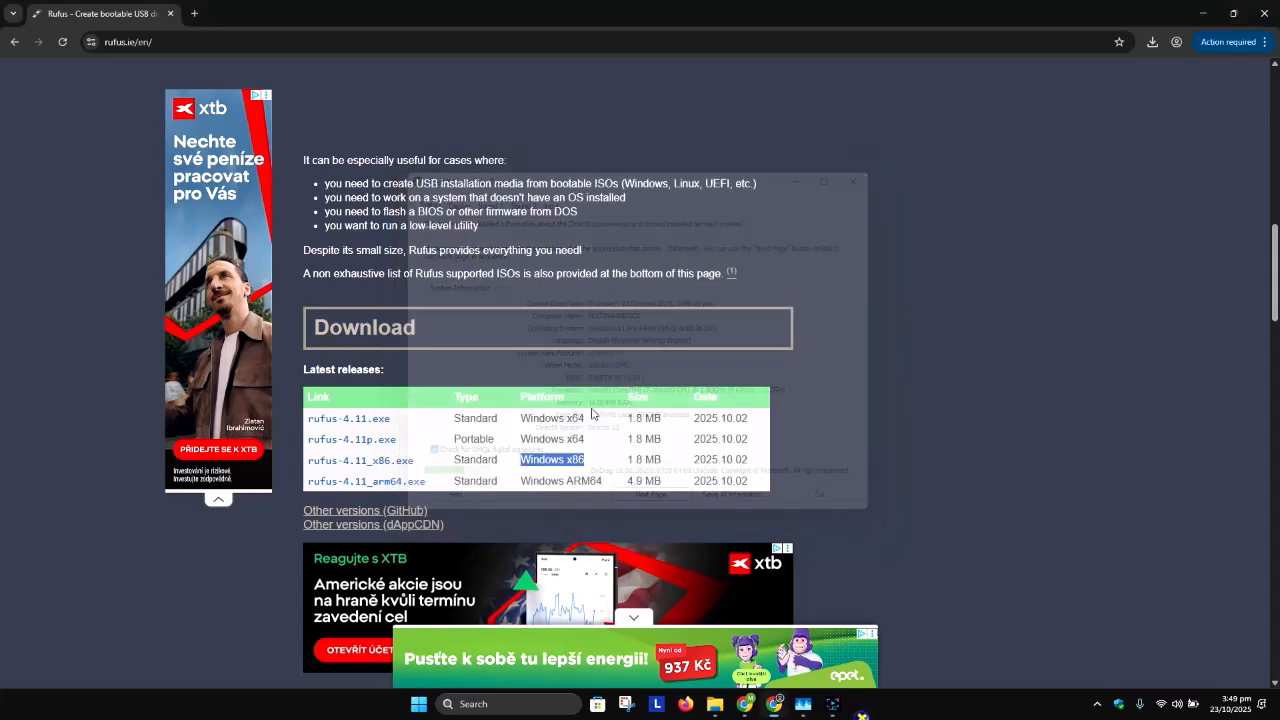
Download the standard Windows x64 release rufus-4.11.exe, dismissing the advertisement that interrupts it
{"action": "left_click", "coordinate": [371, 424]}
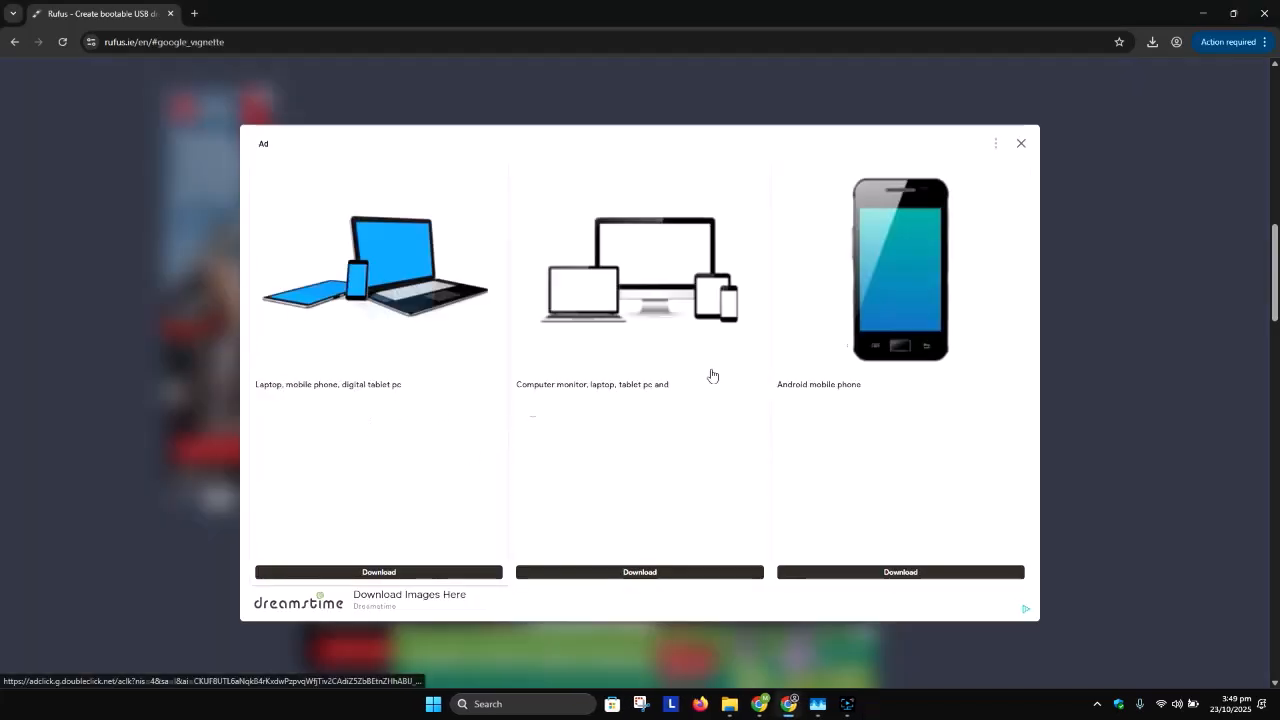
{"action": "left_click", "coordinate": [1021, 144]}
{"action": "left_click", "coordinate": [1023, 142]}
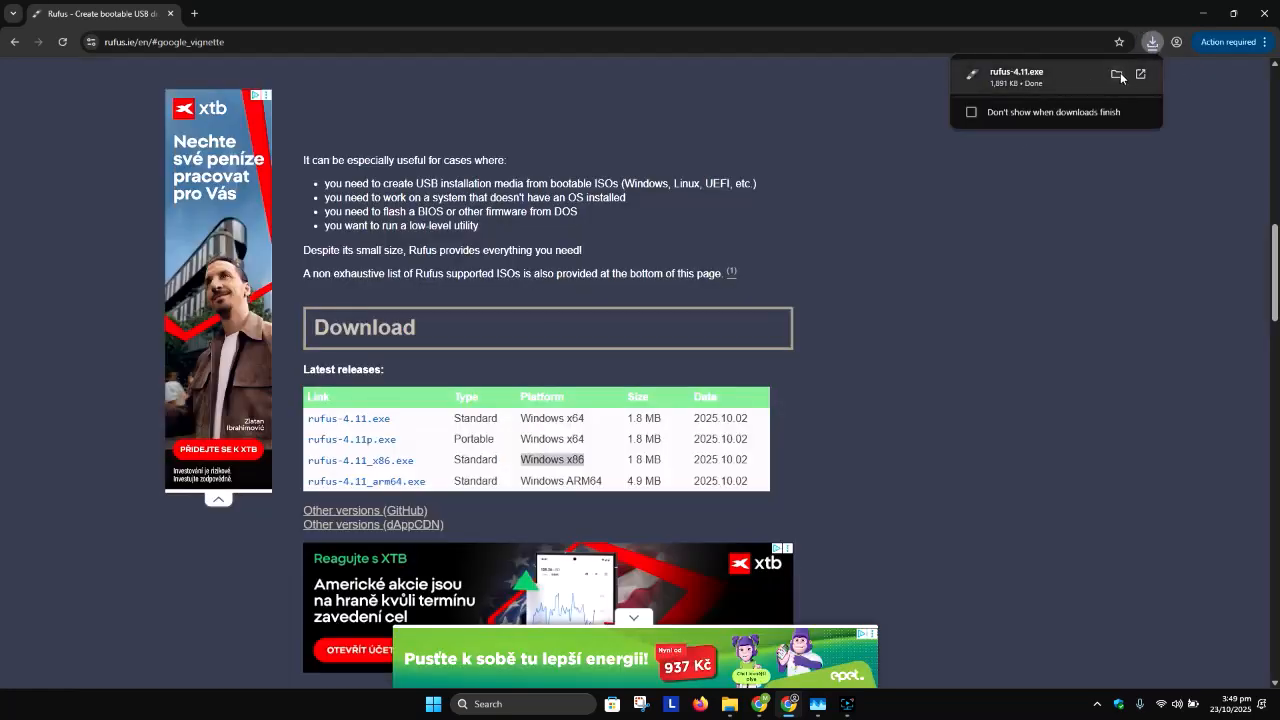
Show rufus-4.11.exe in the Downloads folder, minimize the browser, and launch the file
{"action": "left_click", "coordinate": [1124, 78]}
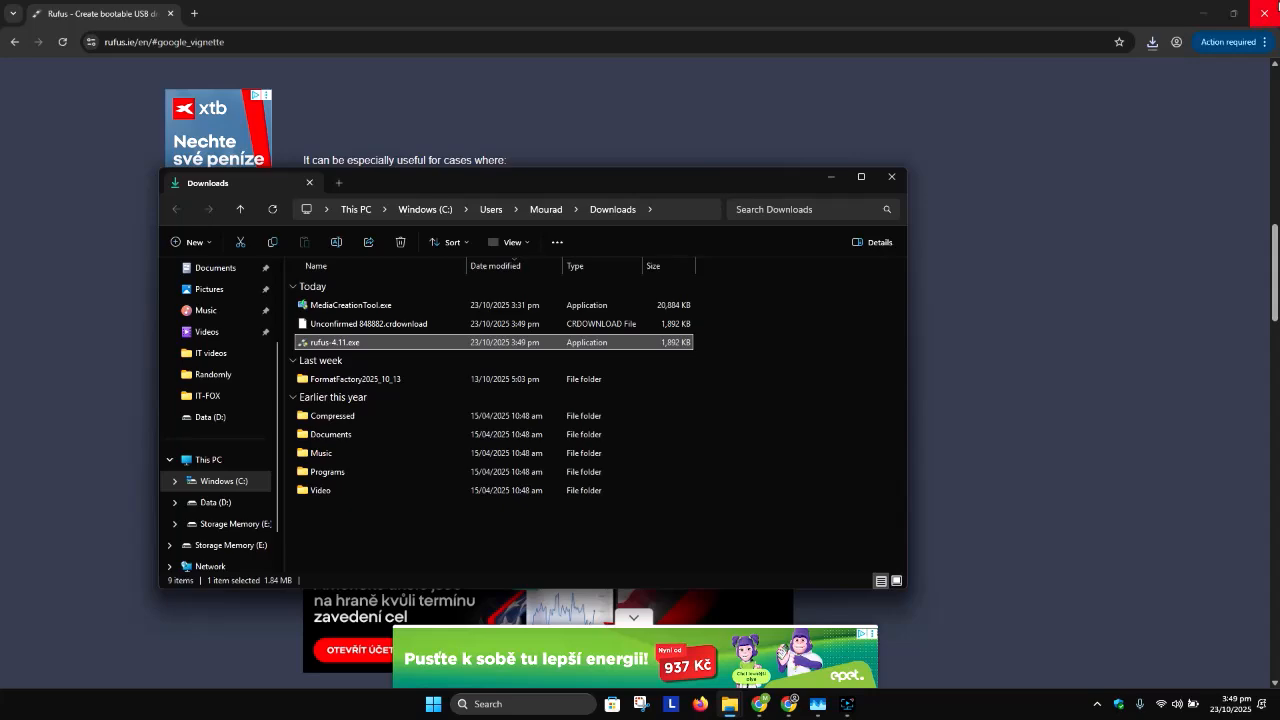
{"action": "left_click", "coordinate": [1204, 13]}
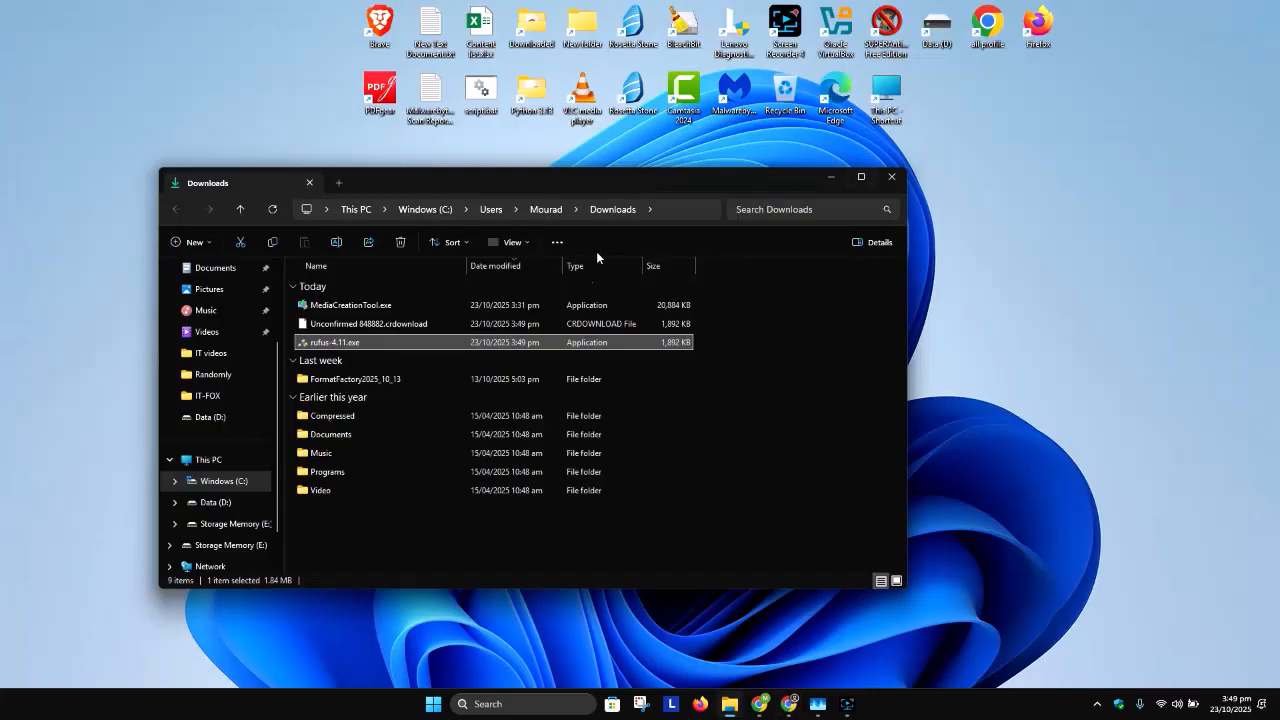
{"action": "double_click", "coordinate": [356, 344]}
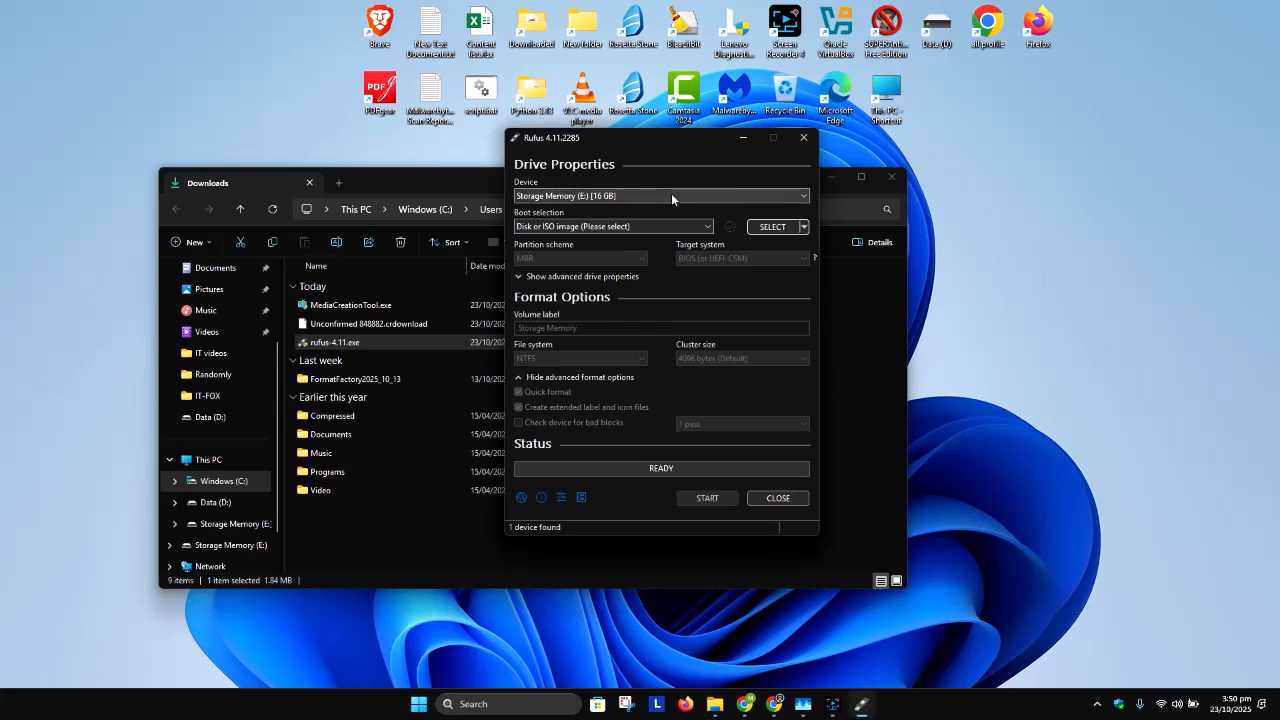
Open This PC in File Explorer to check the Storage Memory (E:) drive, and close that window
{"action": "left_click", "coordinate": [715, 668]}
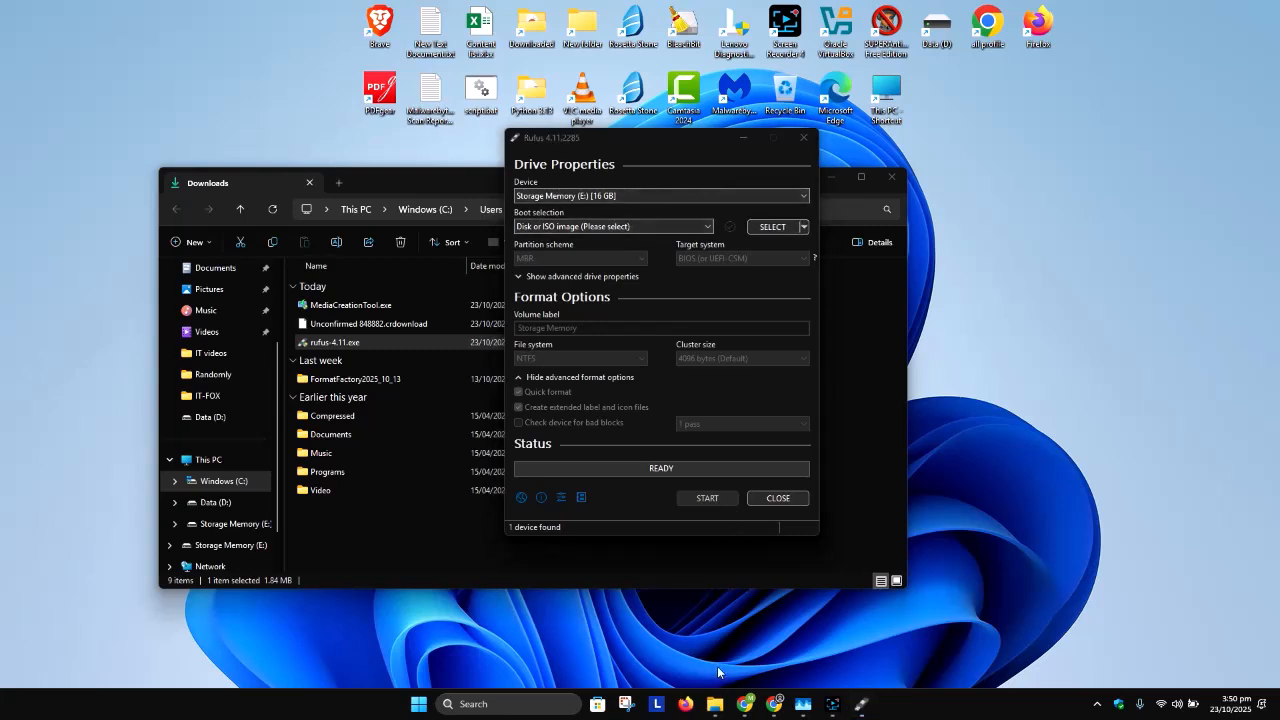
{"action": "key", "text": "super+e"}
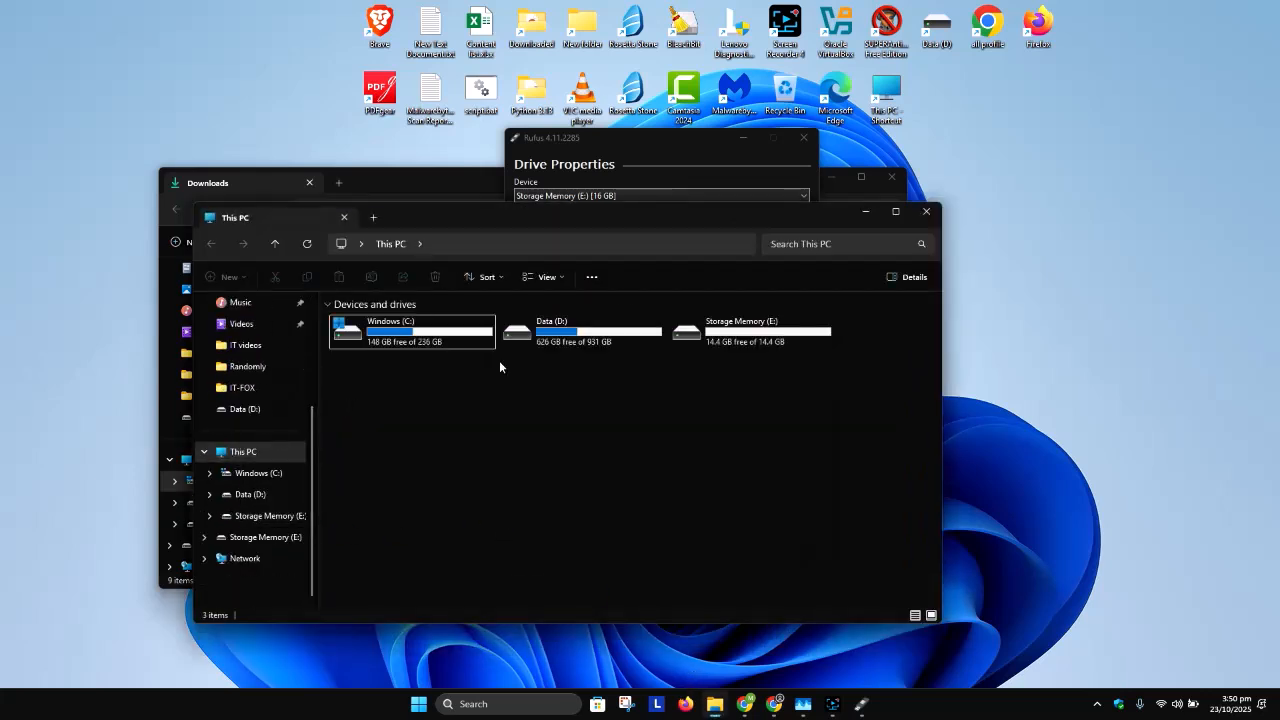
{"action": "left_click", "coordinate": [768, 336]}
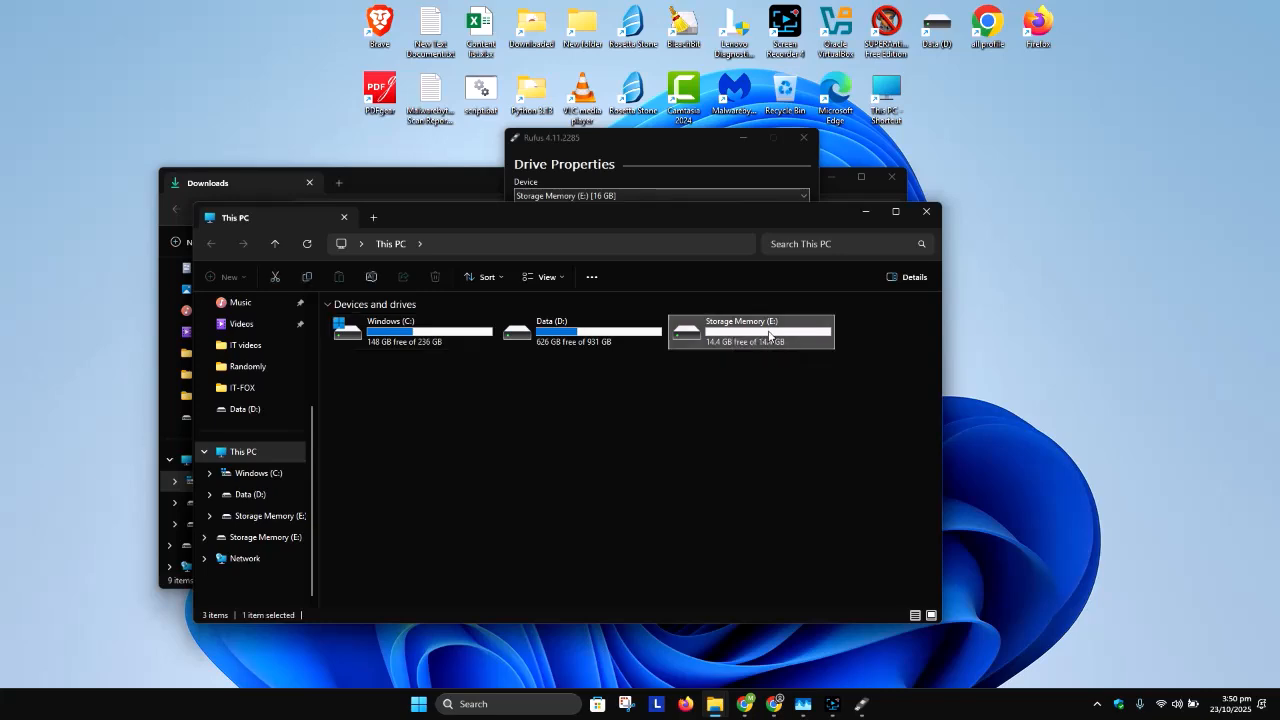
{"action": "left_click", "coordinate": [928, 214]}
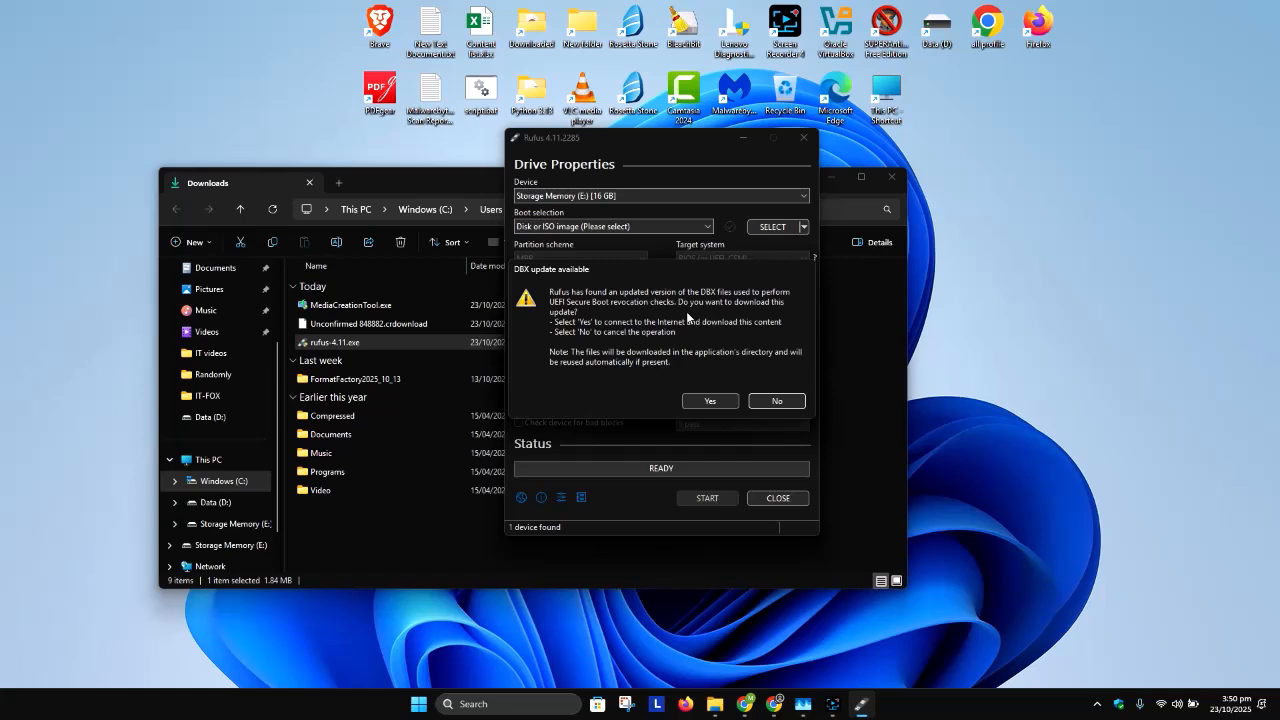
Agree to download the updated DBX files for the UEFI Secure Boot revocation checks in Rufus
{"action": "left_click", "coordinate": [714, 402]}
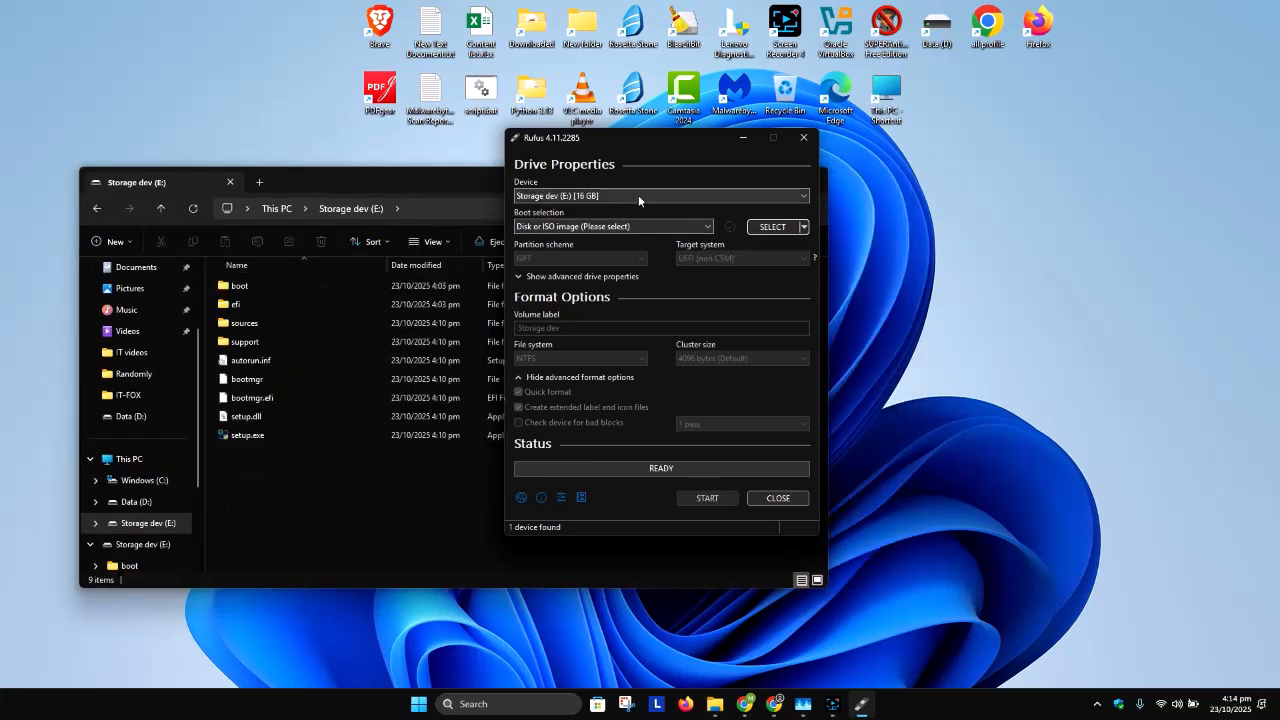
Check the Storage dev (E:) drive in This PC and select it as the target device in Rufus
{"action": "left_click", "coordinate": [273, 210]}
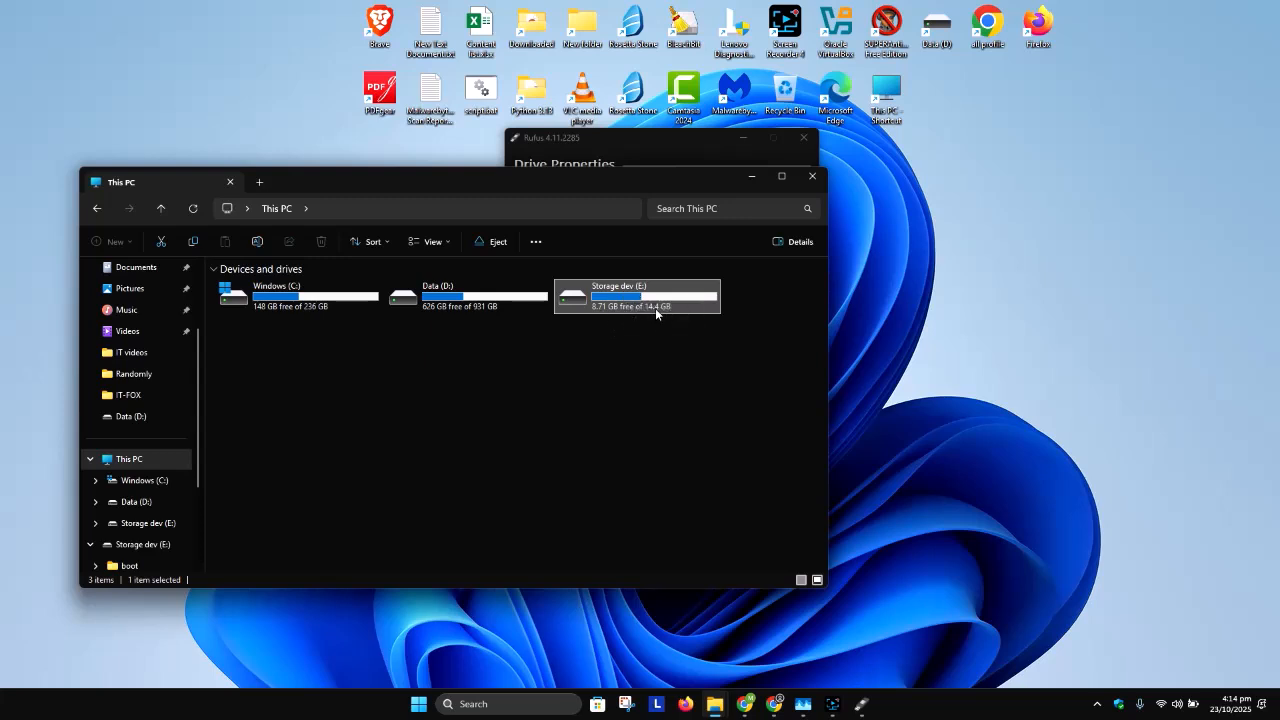
{"action": "left_click", "coordinate": [649, 140]}
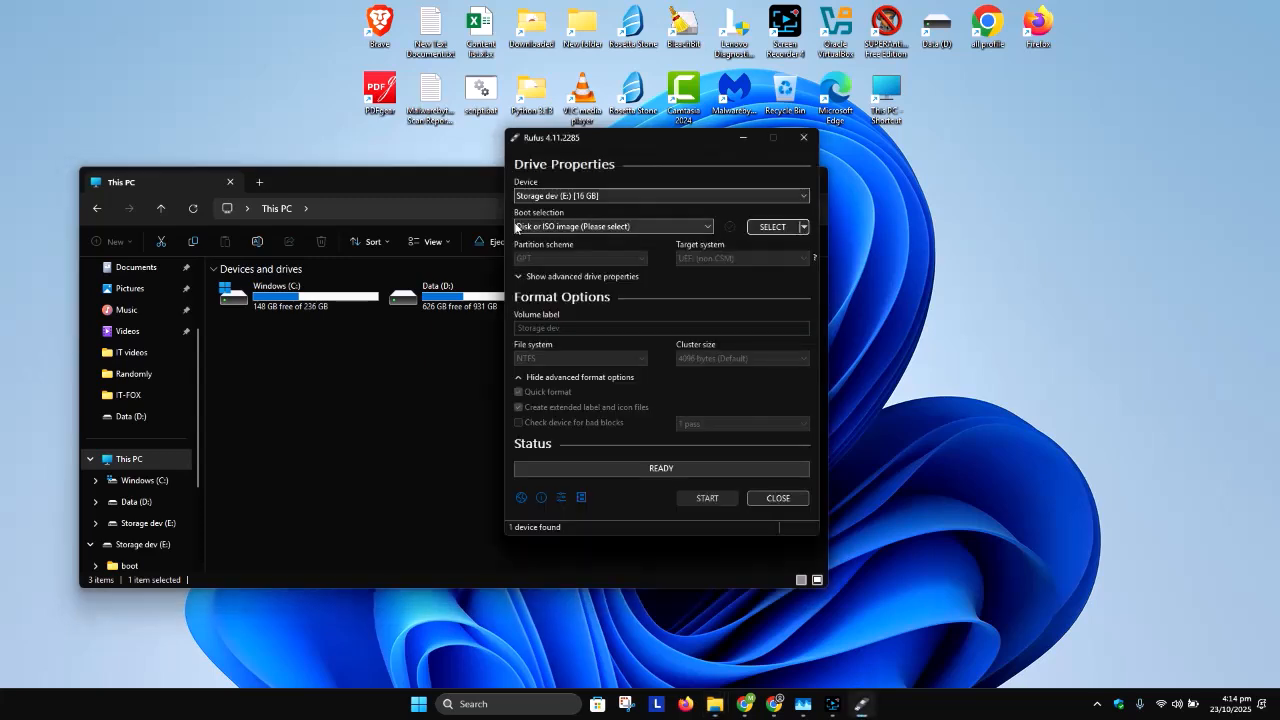
{"action": "left_click", "coordinate": [585, 196]}
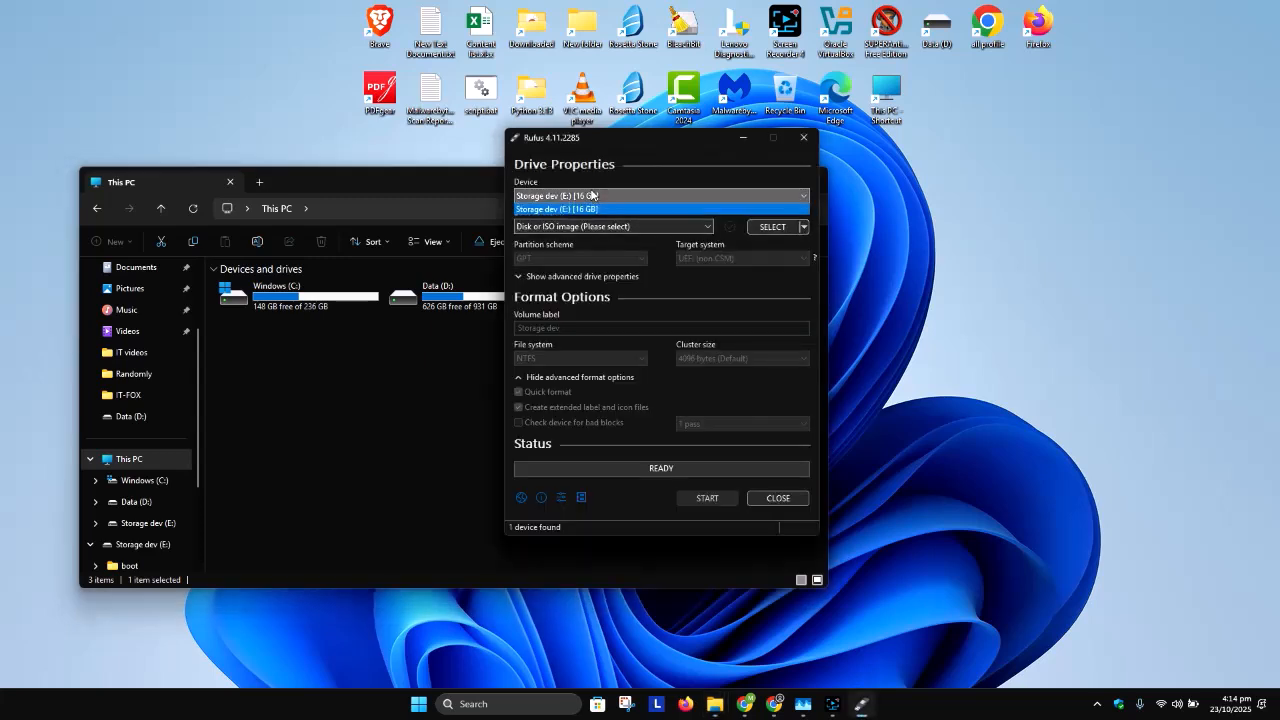
{"action": "left_click", "coordinate": [661, 147]}
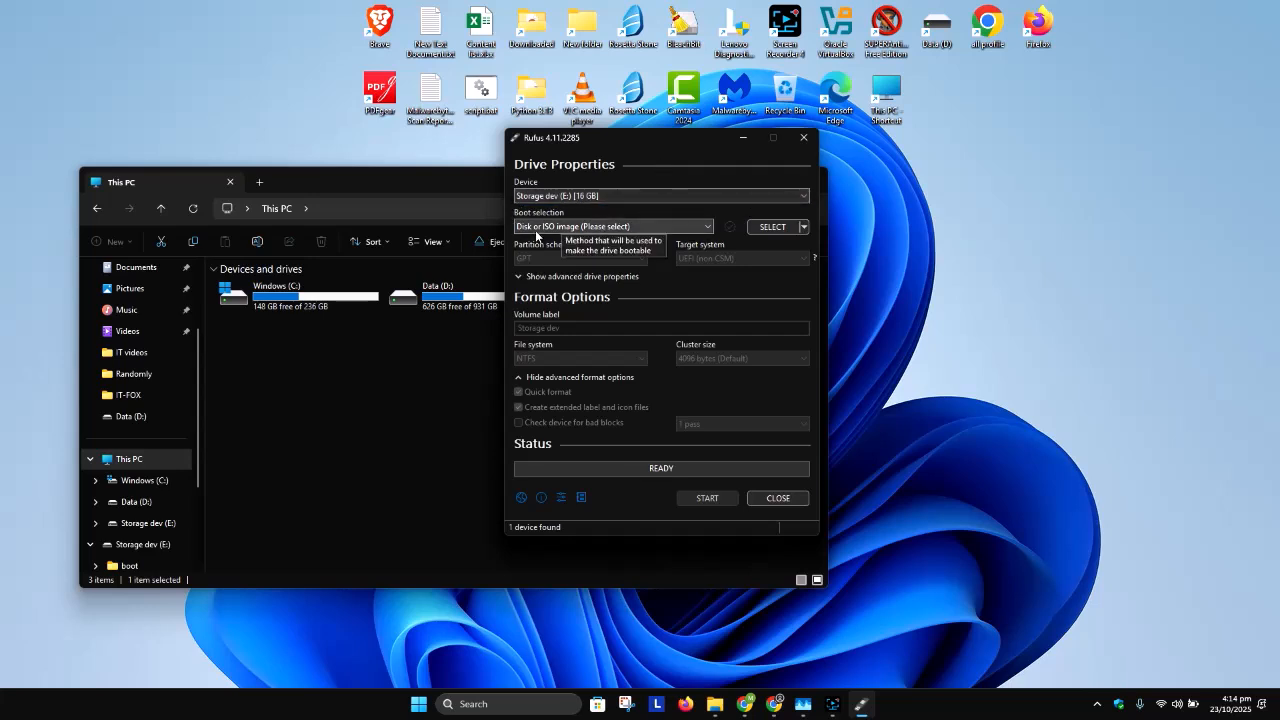
{"action": "left_click", "coordinate": [546, 196]}
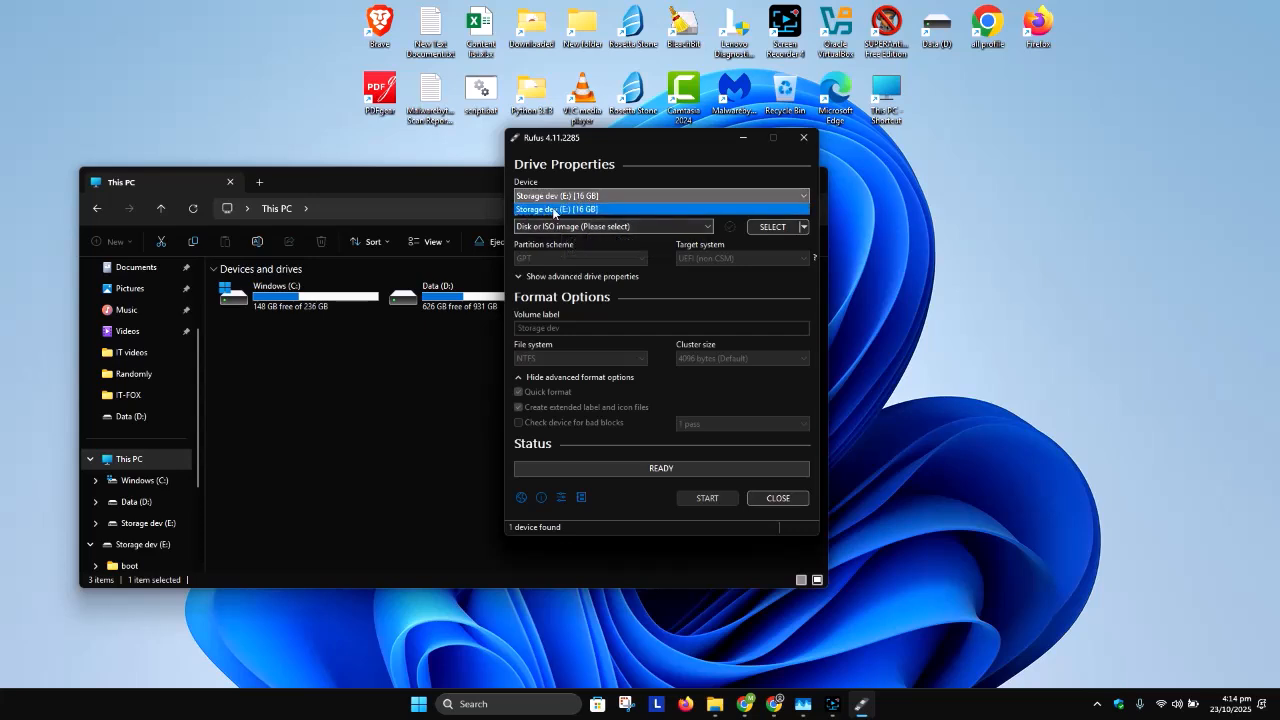
{"action": "left_click", "coordinate": [552, 208]}
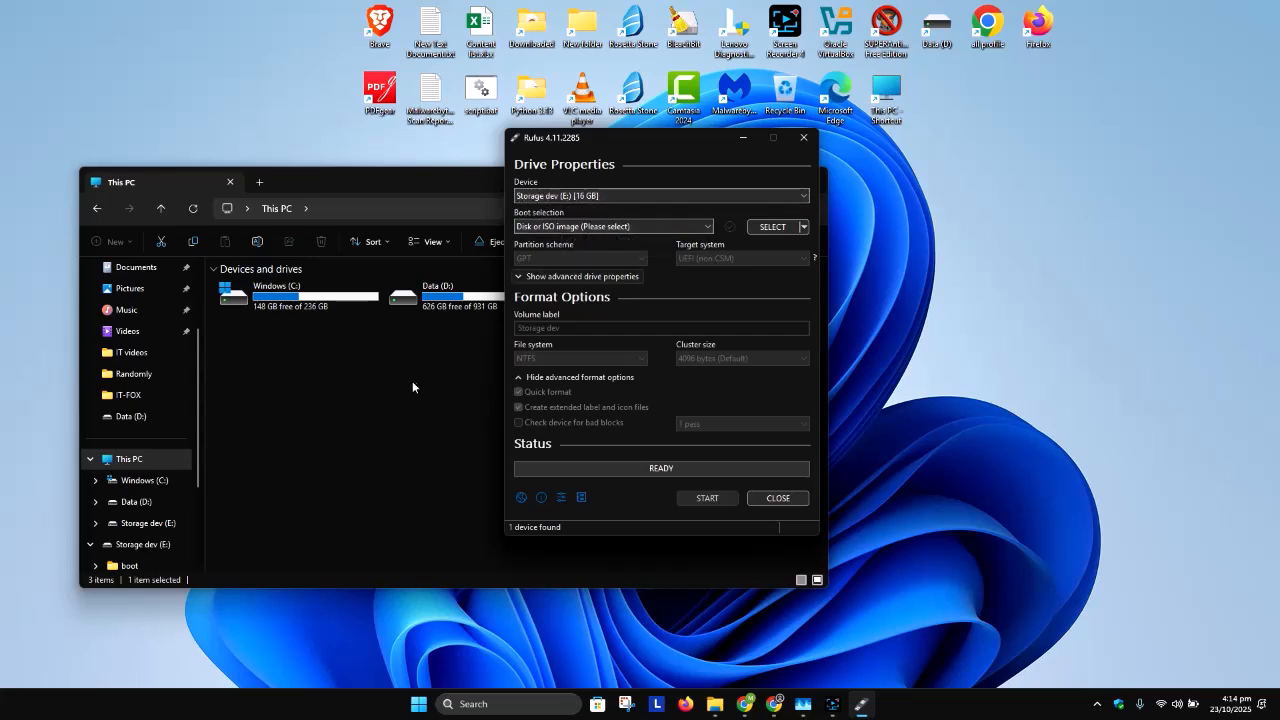
{"action": "left_click", "coordinate": [414, 380]}
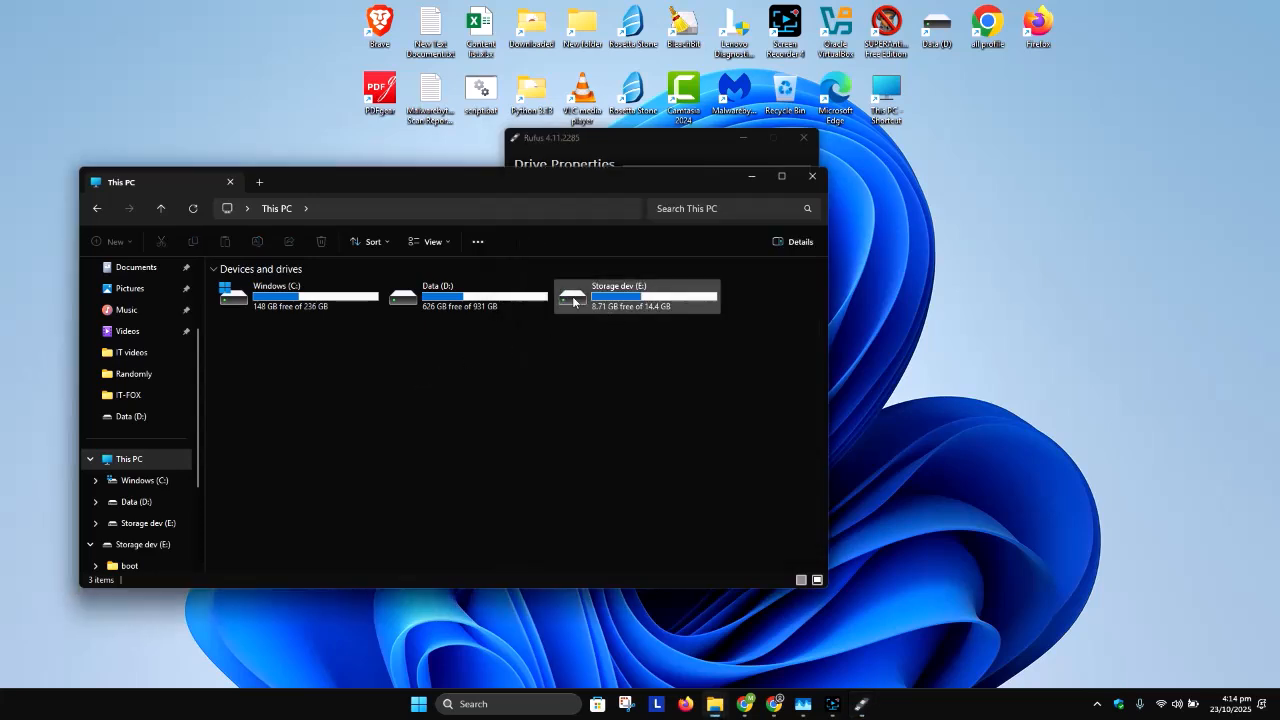
{"action": "left_click", "coordinate": [637, 150]}
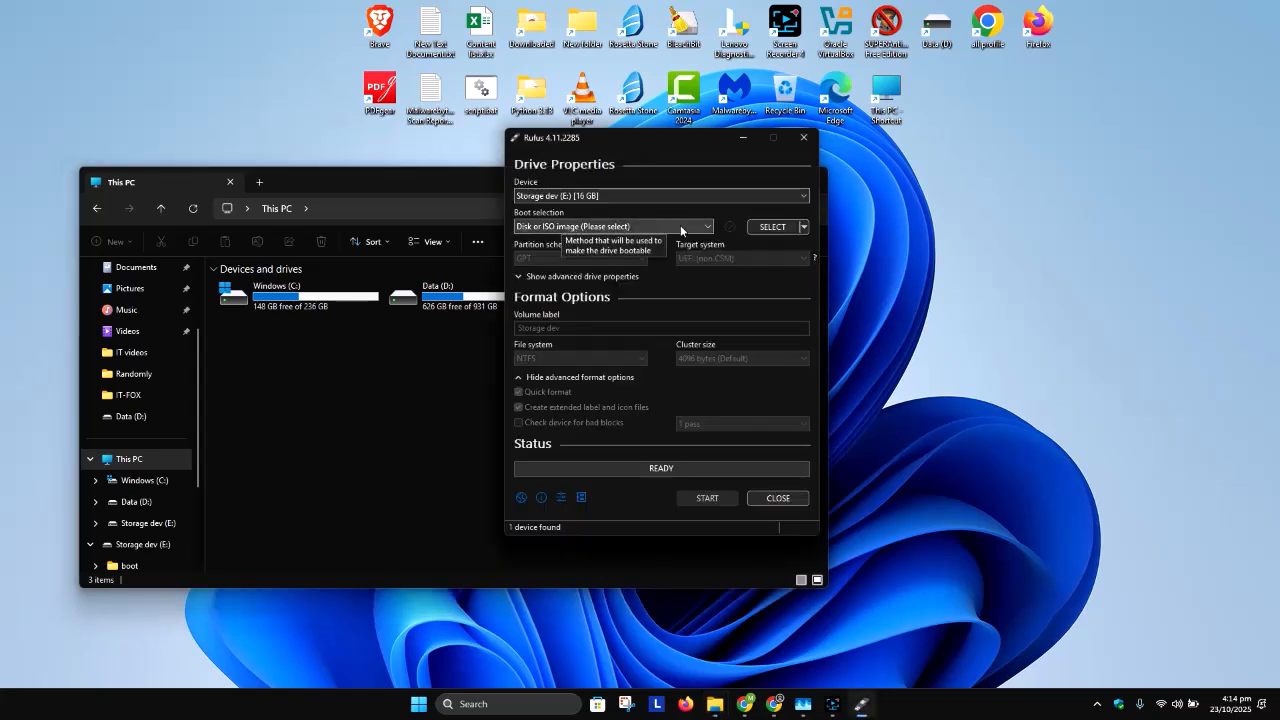
Load Windows 11.iso from the Data (D:) drive as the boot image
{"action": "left_click", "coordinate": [766, 224]}
{"action": "scroll", "coordinate": [700, 288], "scroll_direction": "down", "scroll_amount": 1}
{"action": "left_click", "coordinate": [775, 440]}
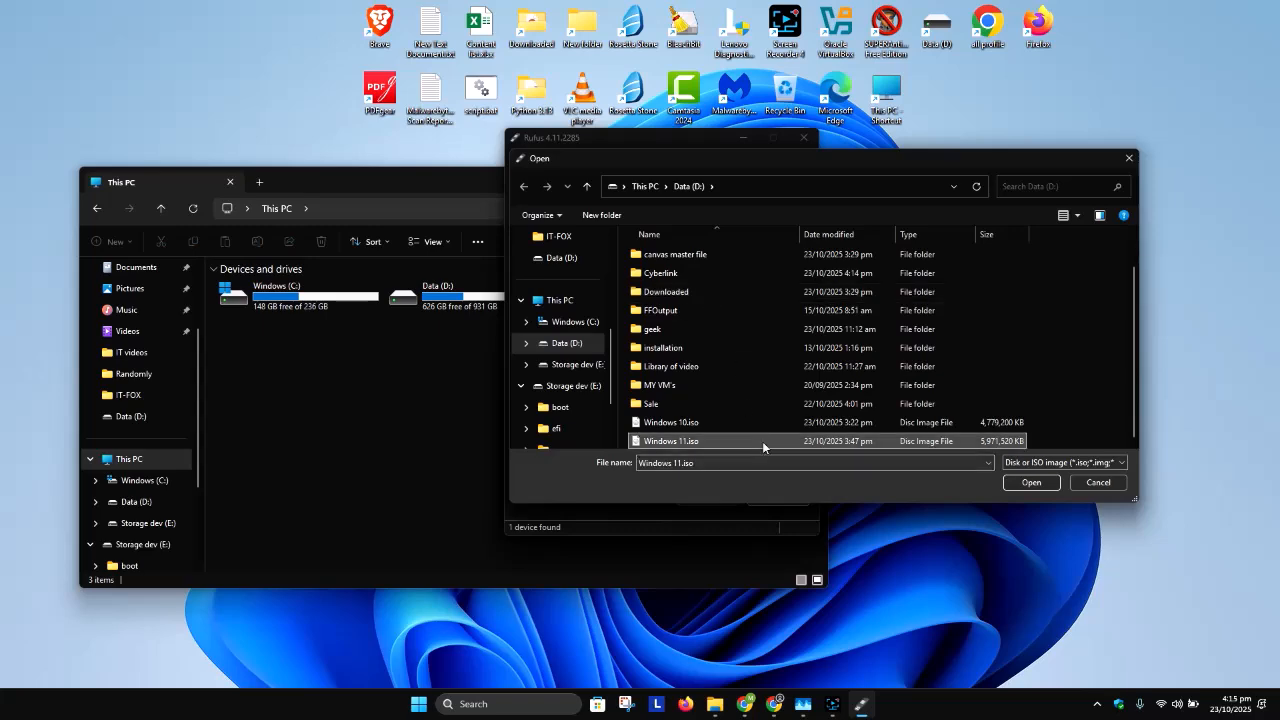
{"action": "left_click", "coordinate": [1031, 482]}
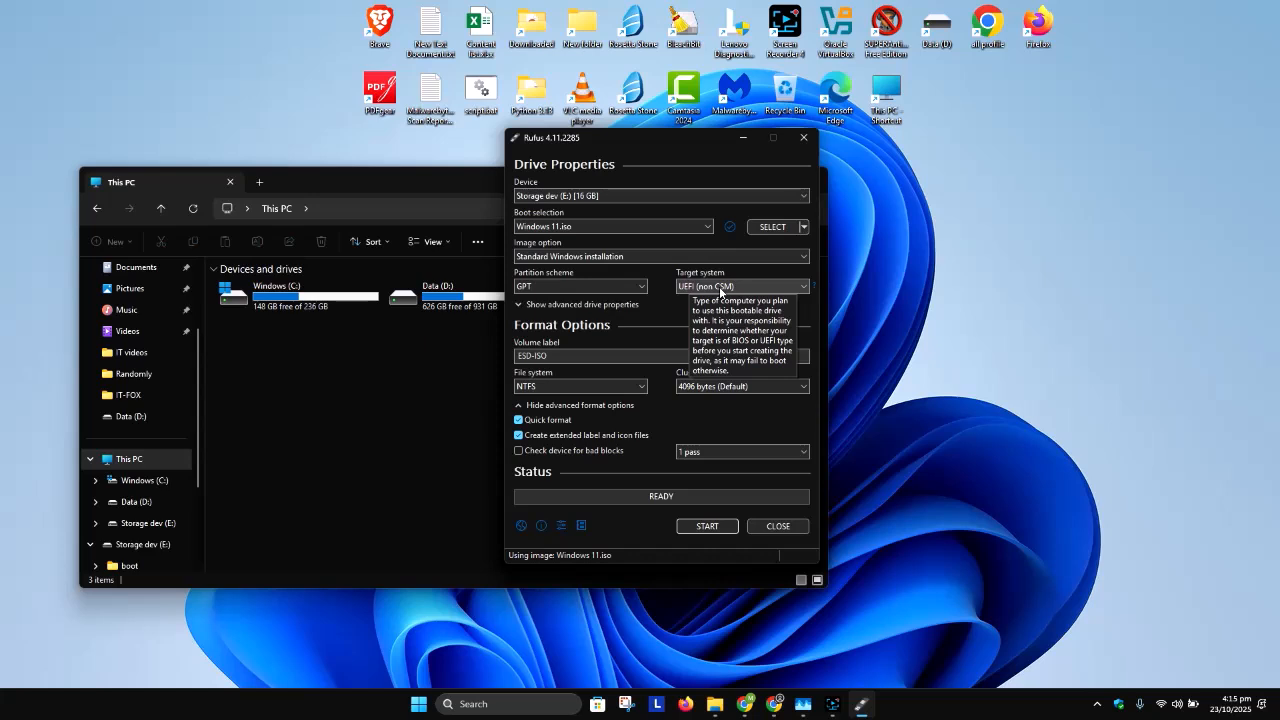
Set the volume label to Storage Dev and start creating the bootable drive
{"action": "left_click_drag", "start_coordinate": [571, 356], "coordinate": [426, 356]}
{"action": "type", "text": "Storage Dev"}
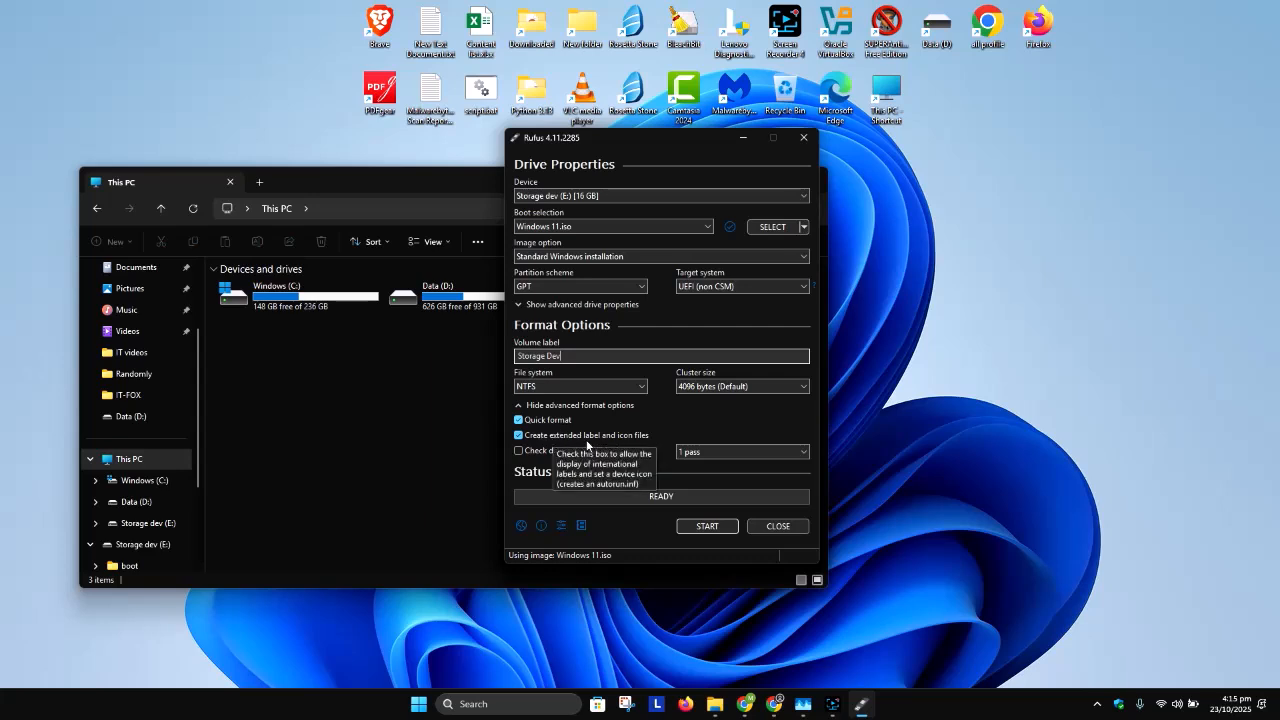
{"action": "left_click", "coordinate": [707, 526]}
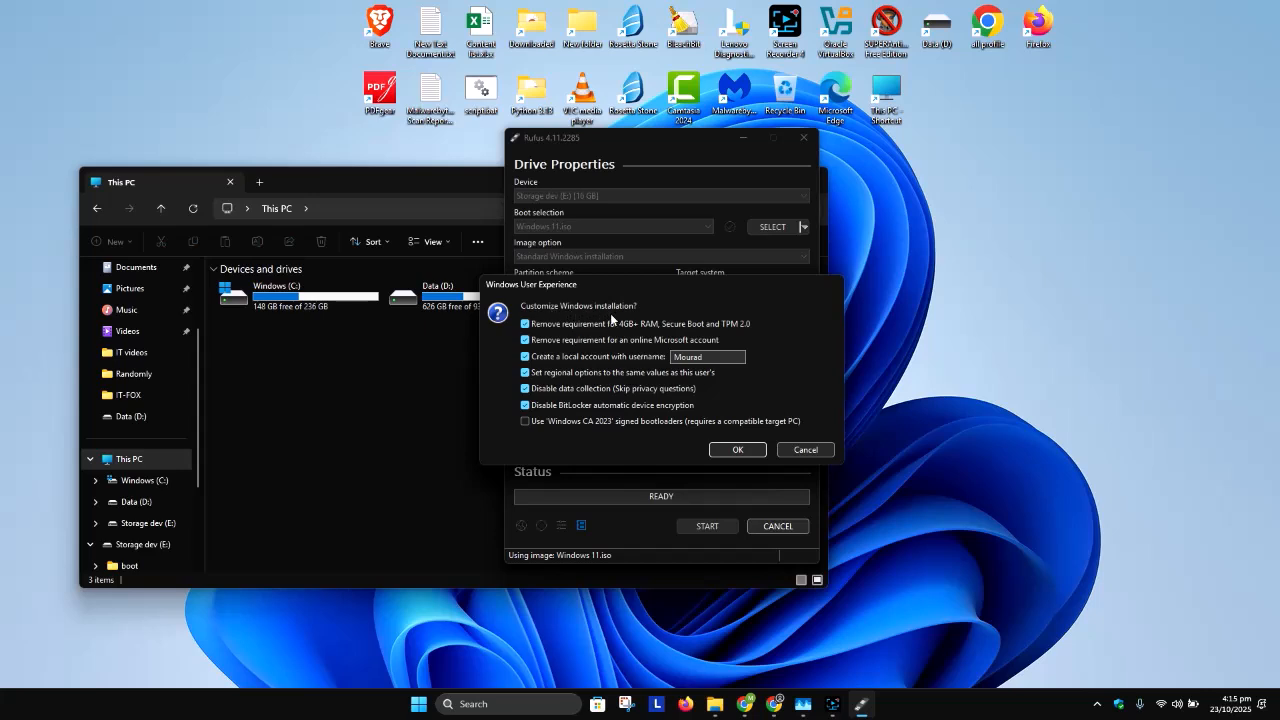
Replace the local account username, accept the Windows installation customizations, and agree to erase all data on the USB drive
{"action": "double_click", "coordinate": [738, 357]}
{"action": "type", "text": "Carlos"}
{"action": "left_click", "coordinate": [734, 450]}
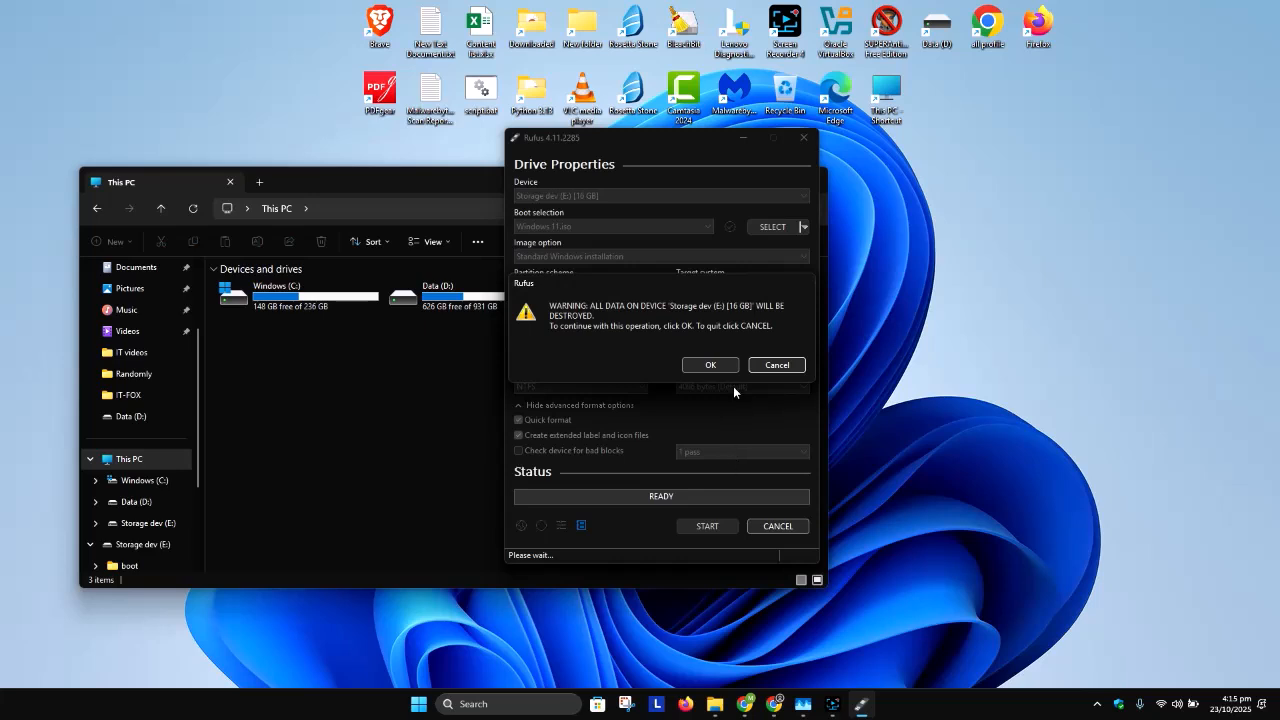
{"action": "left_click", "coordinate": [712, 366]}
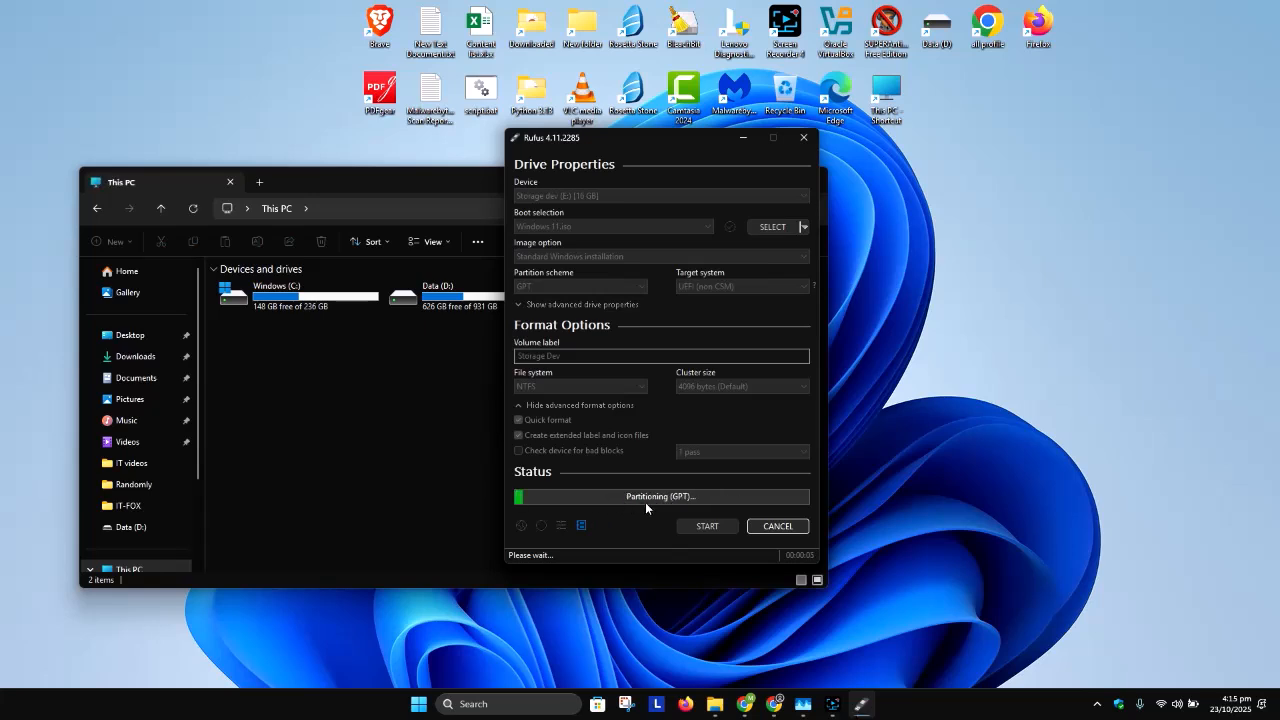
Check the drives in This PC during the write process and move the Rufus window clear of File Explorer
{"action": "left_click", "coordinate": [416, 413]}
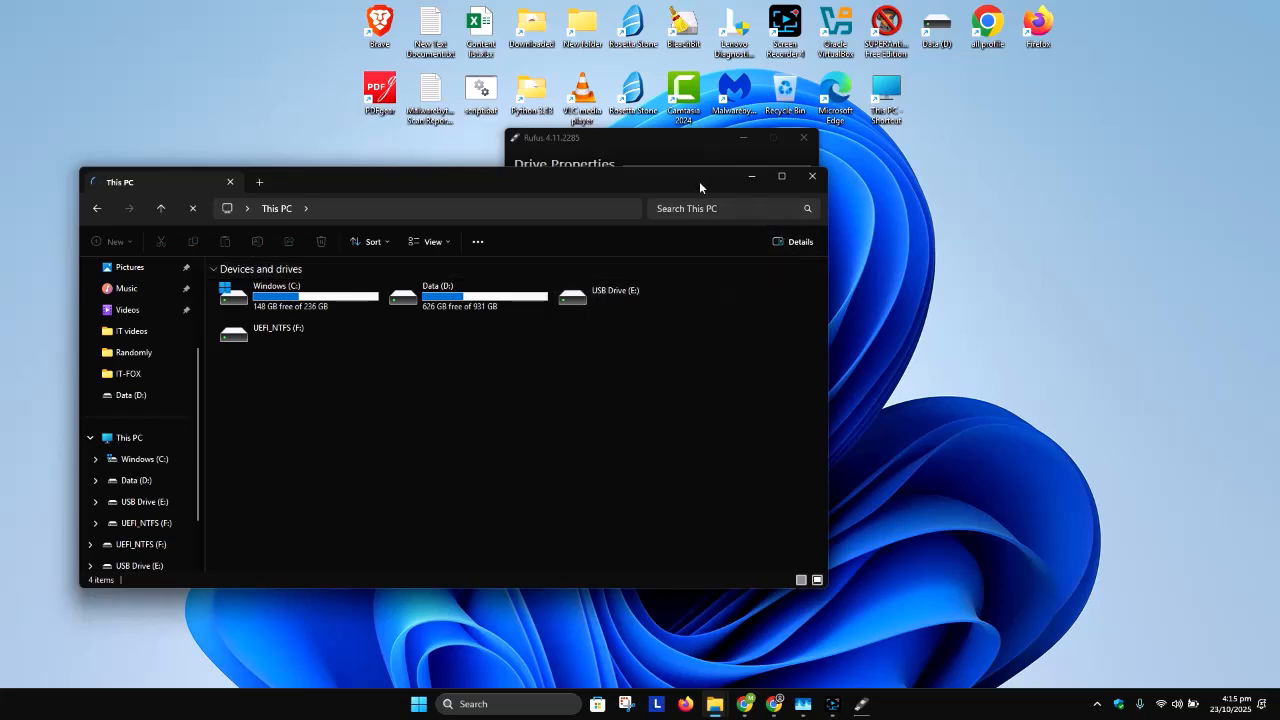
{"action": "left_click", "coordinate": [685, 158]}
{"action": "left_click_drag", "start_coordinate": [643, 134], "coordinate": [1010, 60]}
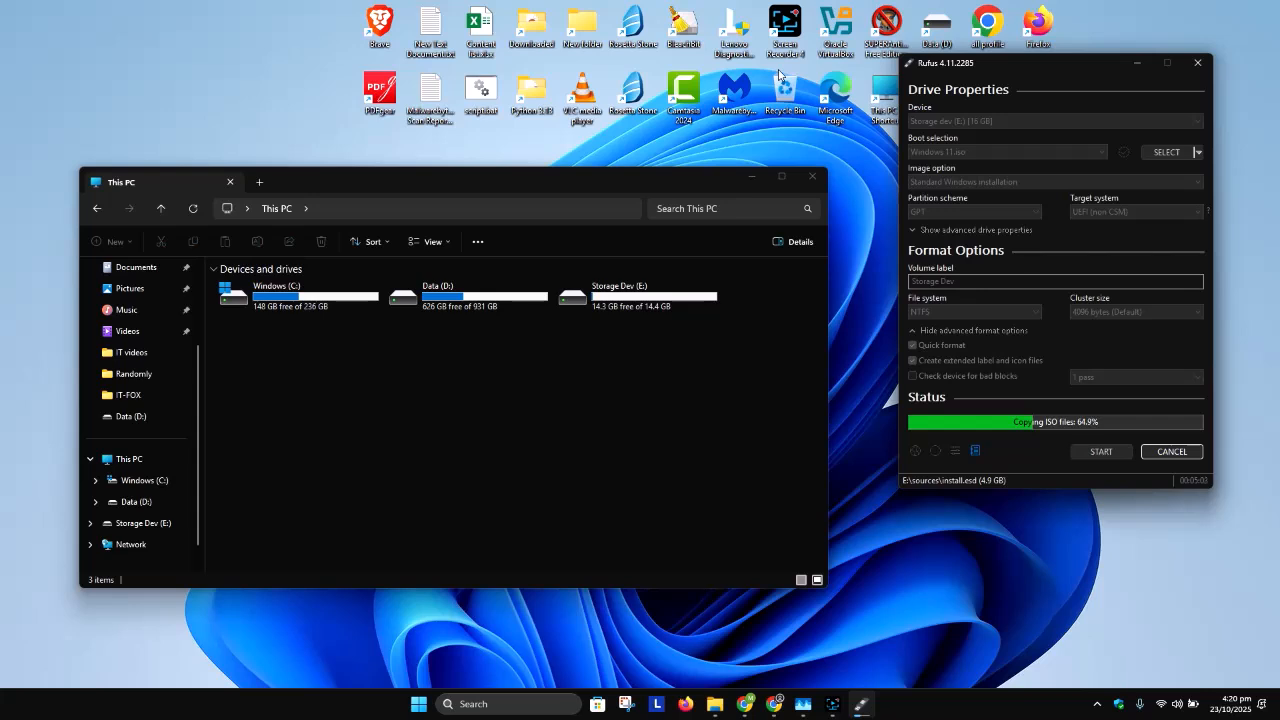
{"action": "left_click", "coordinate": [636, 363]}
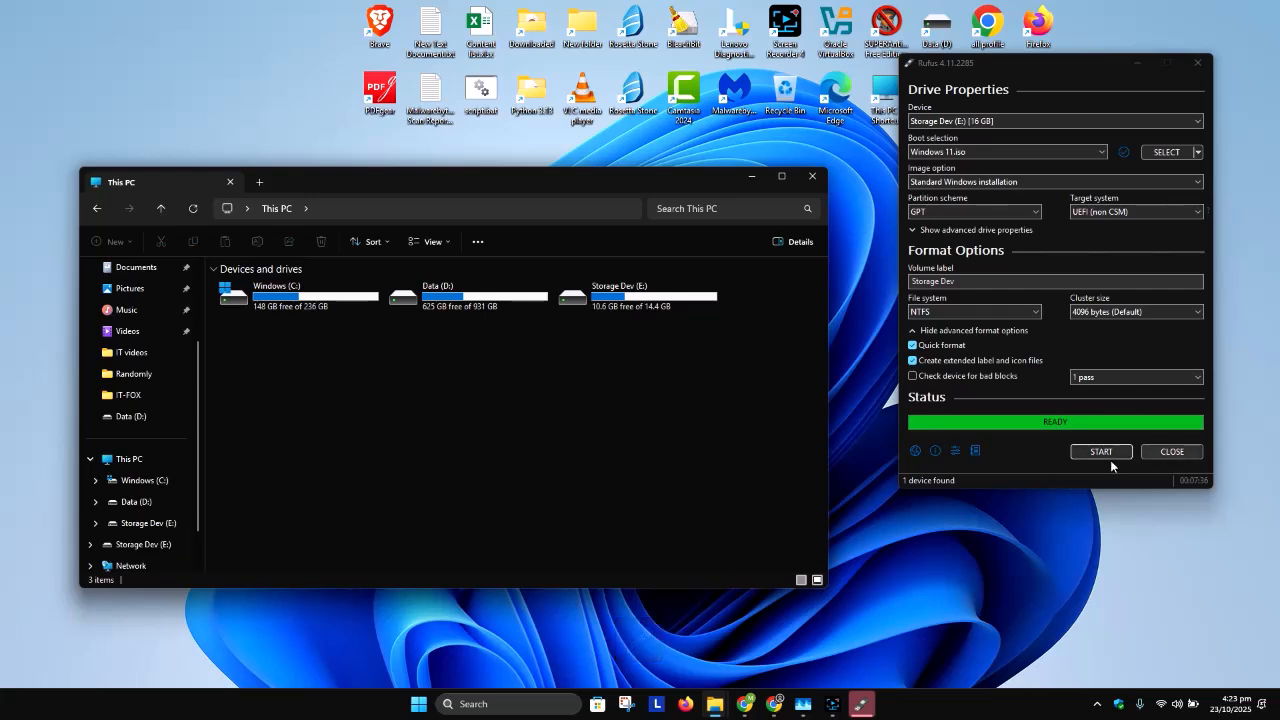
Close Rufus after the write process and open the Storage Dev (E:) drive in File Explorer
{"action": "left_click", "coordinate": [1168, 453]}
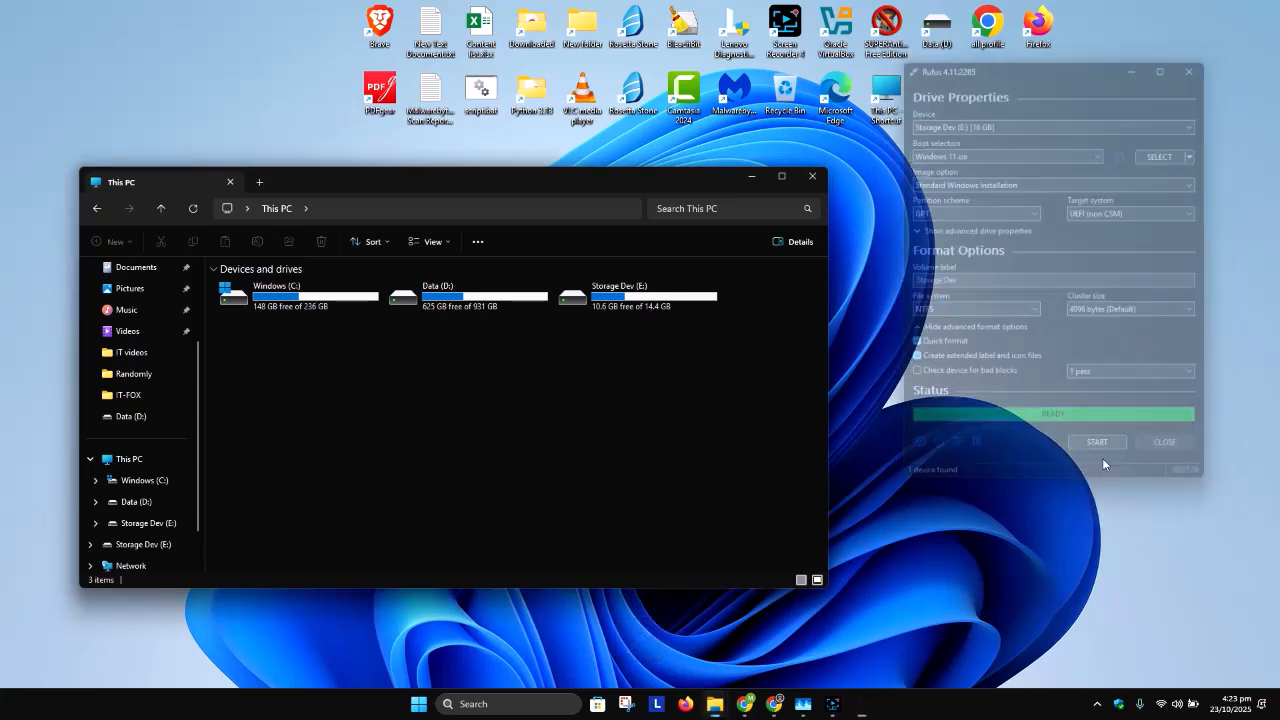
{"action": "double_click", "coordinate": [620, 292]}
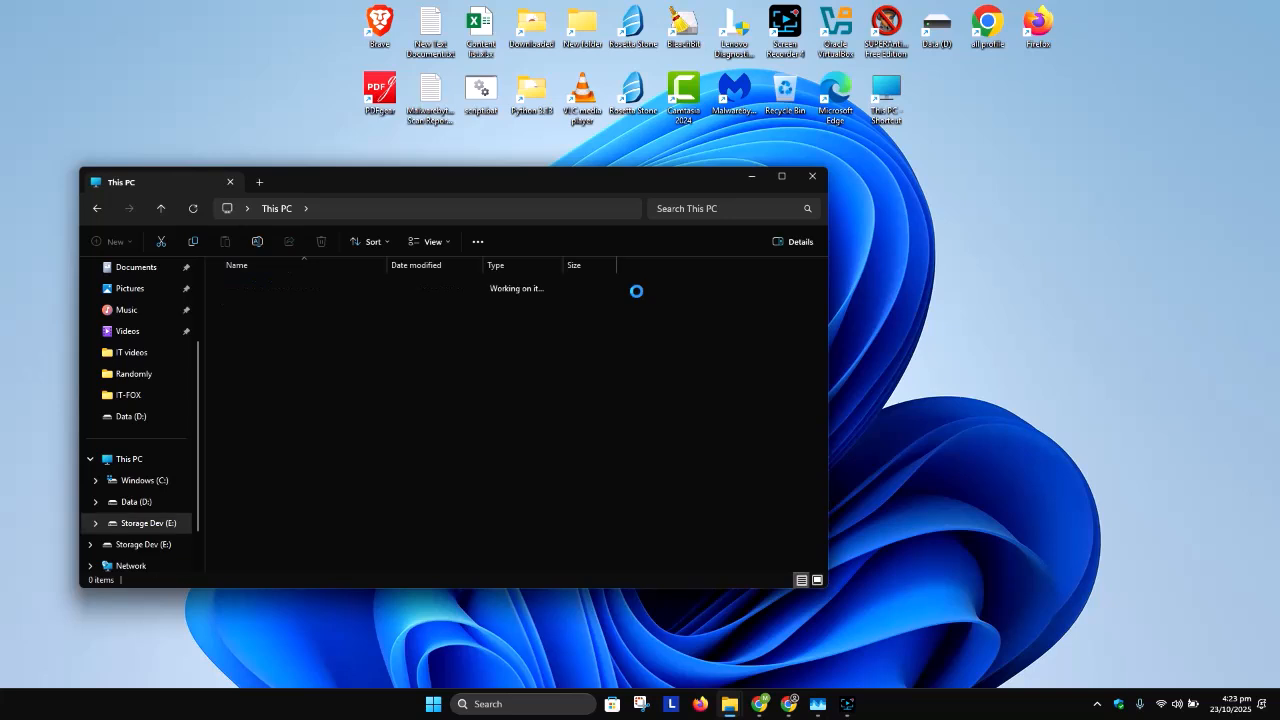